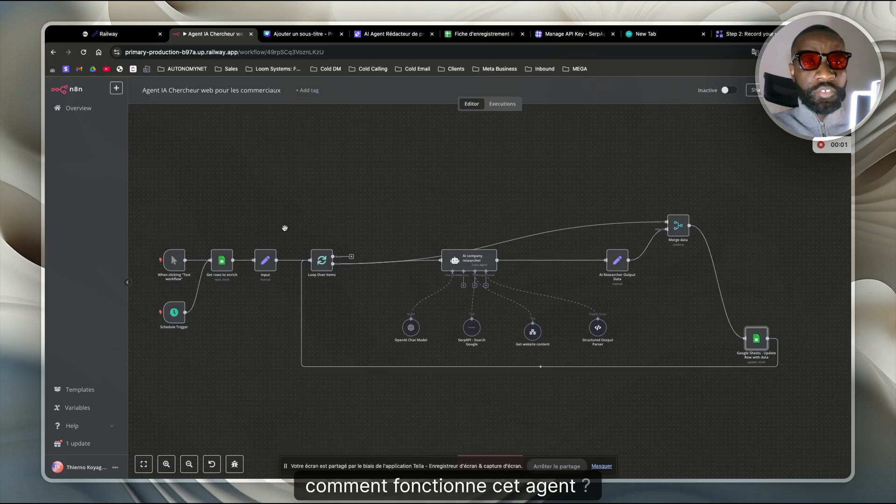
- Switch to the Google Sheet of company records and examine the enrichment_status column from its header to the first empty row
scroll(284, 229, "up", 2)
scroll(297, 224, "left", 1)
scroll(304, 223, "down", 1)
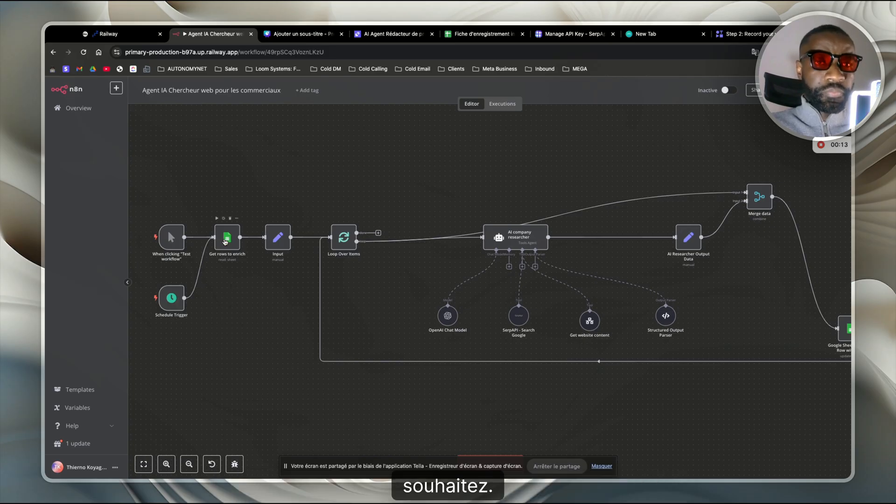
left_click(480, 37)
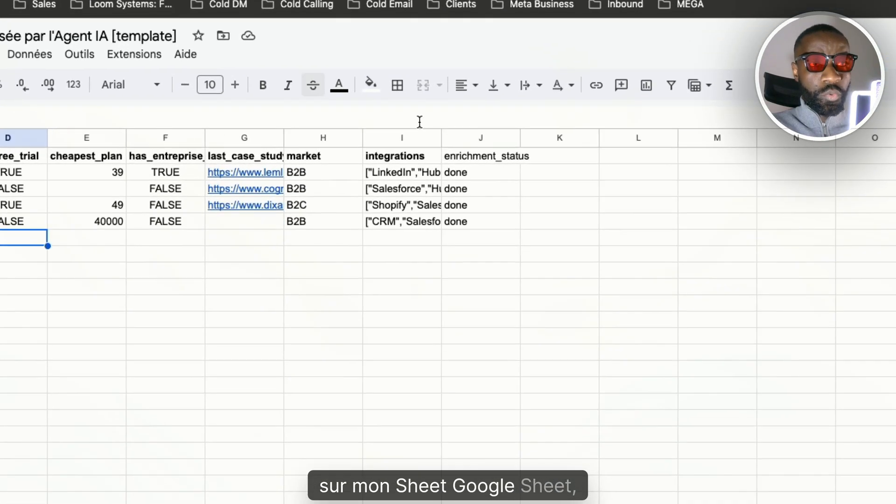
left_click(481, 160)
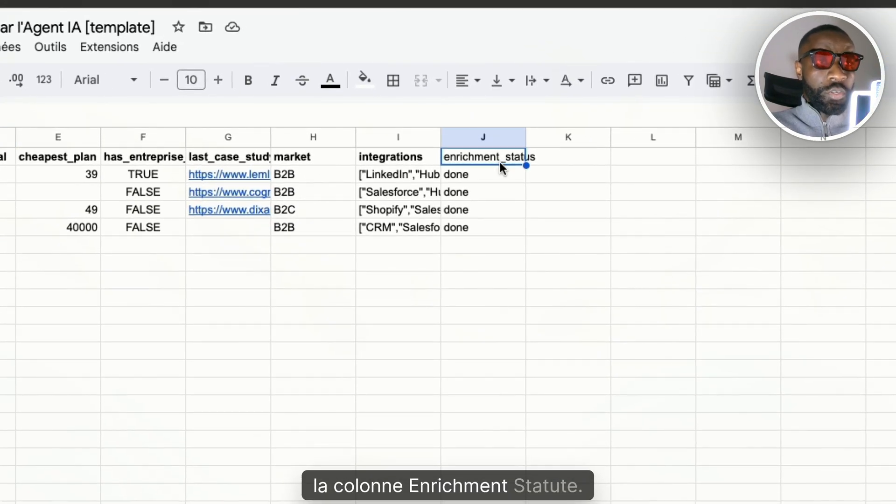
left_click(485, 226)
left_click(478, 176)
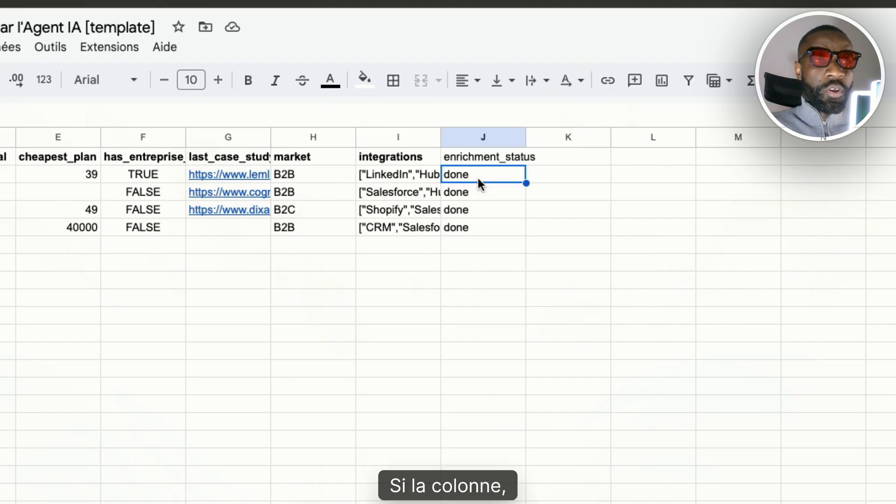
left_click(482, 245)
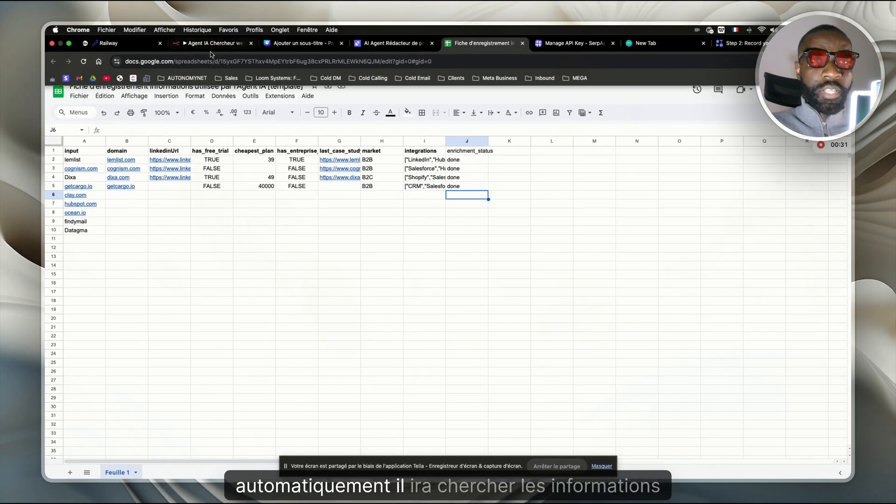
- Examine the headers of the requested company fields from domain through has_entreprise_plan
left_click(125, 203)
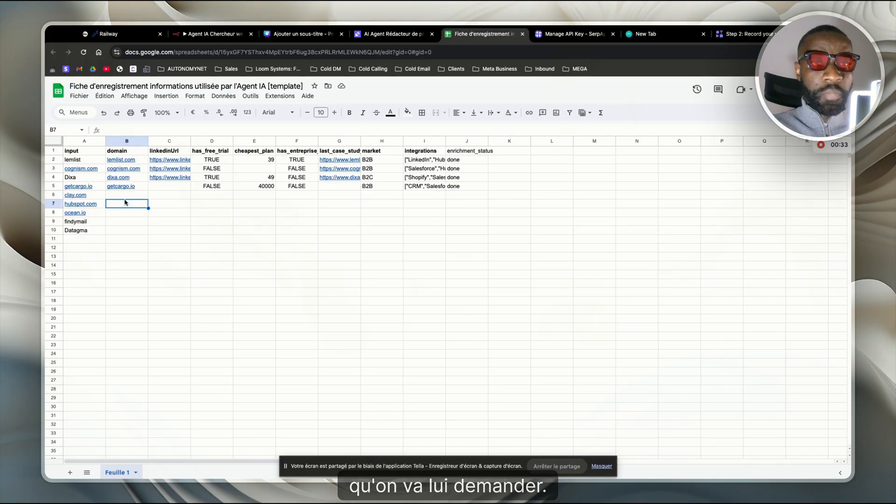
left_click(128, 154)
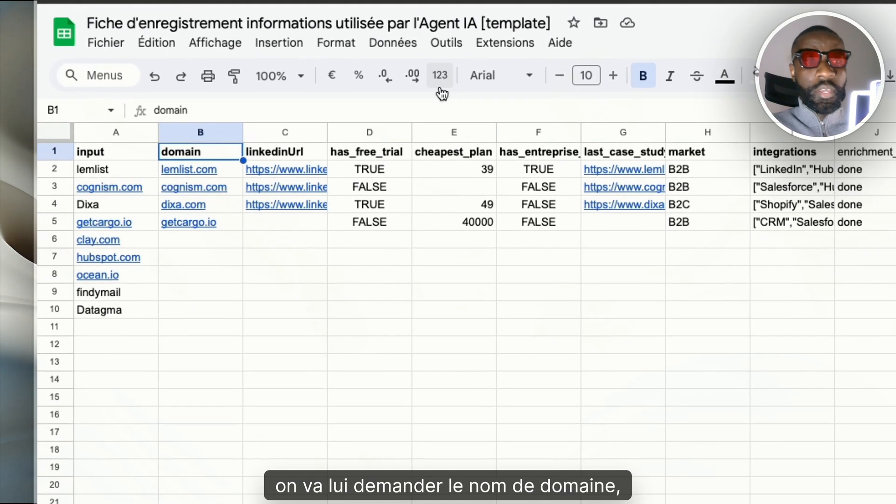
key("Right")
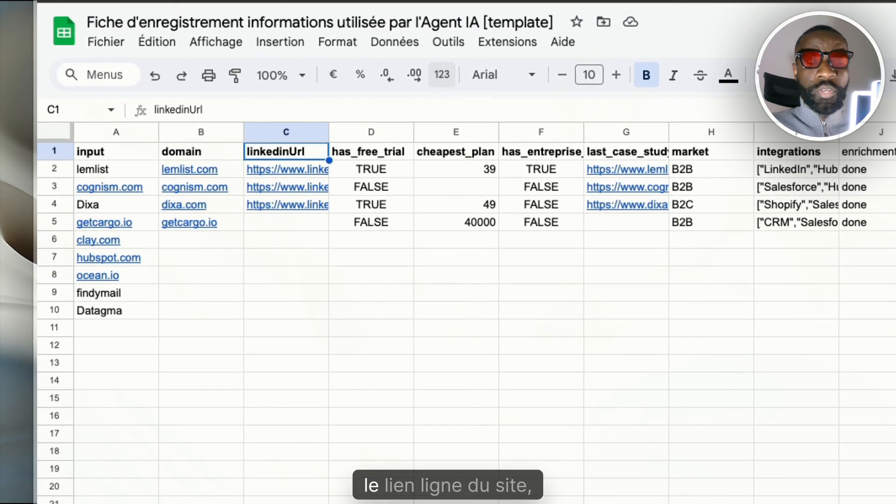
key("Right")
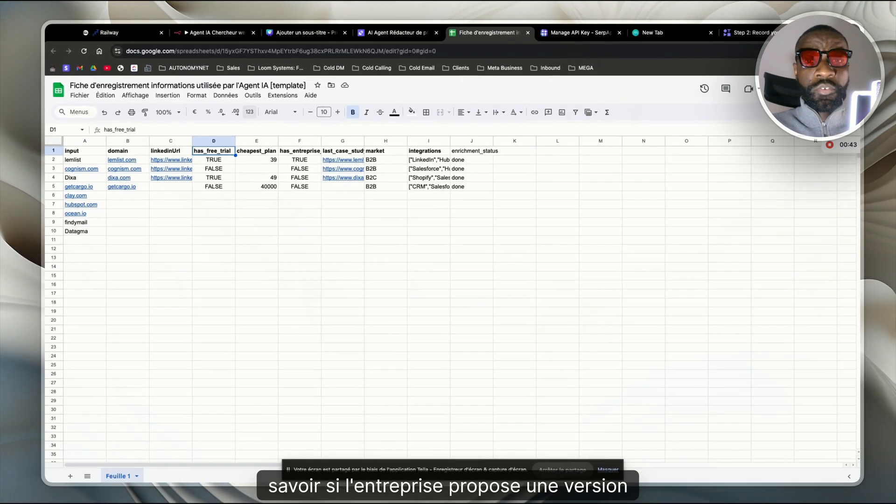
key("Right")
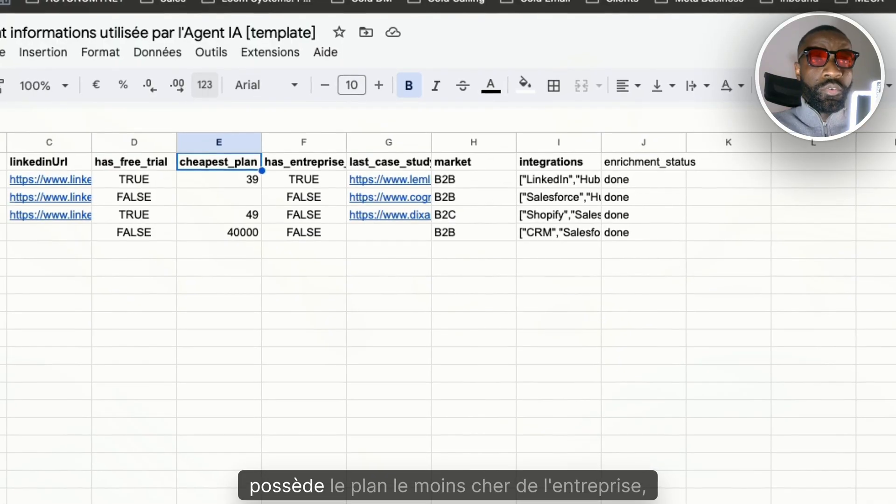
key("Right")
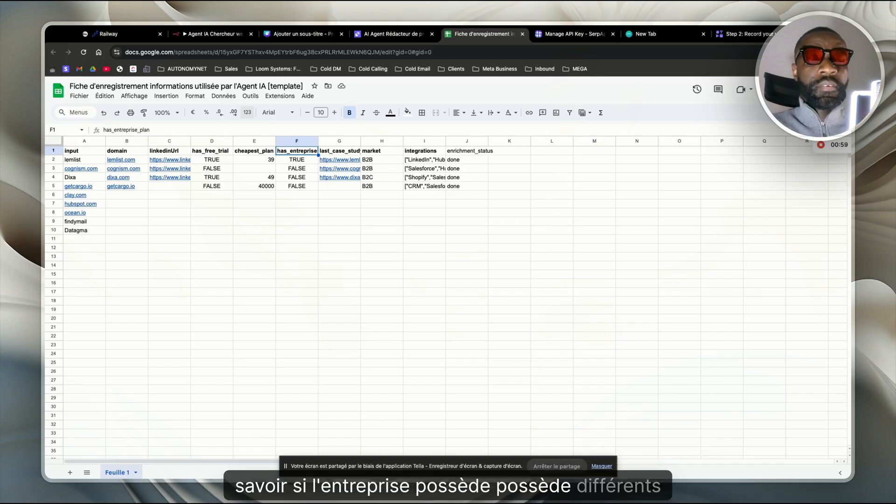
- Examine the last_case_study_link, market and integrations columns, including lemlist's case study link and integrations
left_click(339, 150)
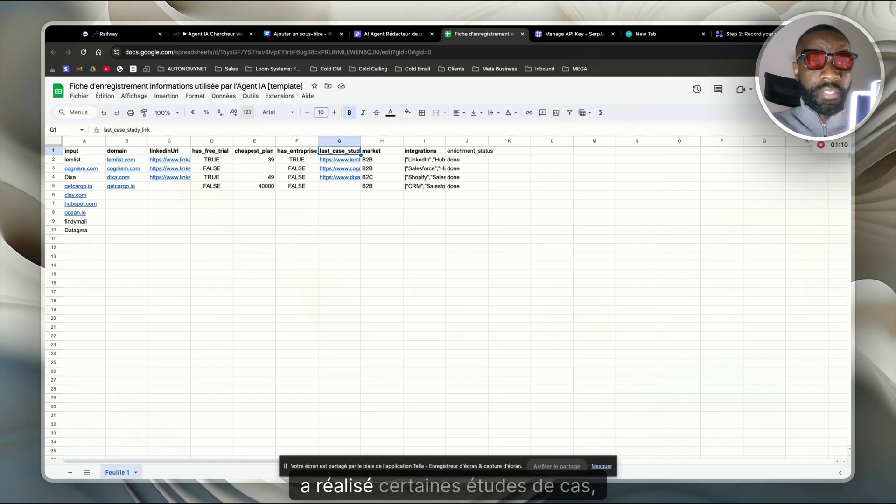
left_click(340, 160)
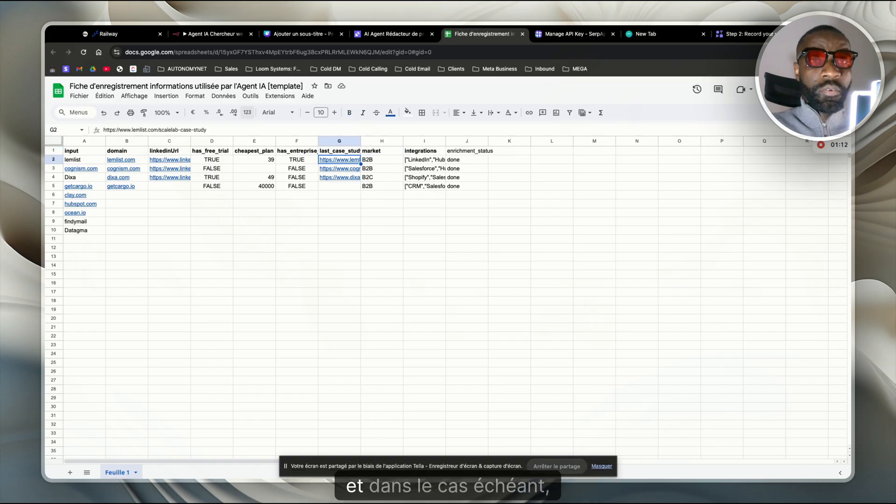
left_click(382, 151)
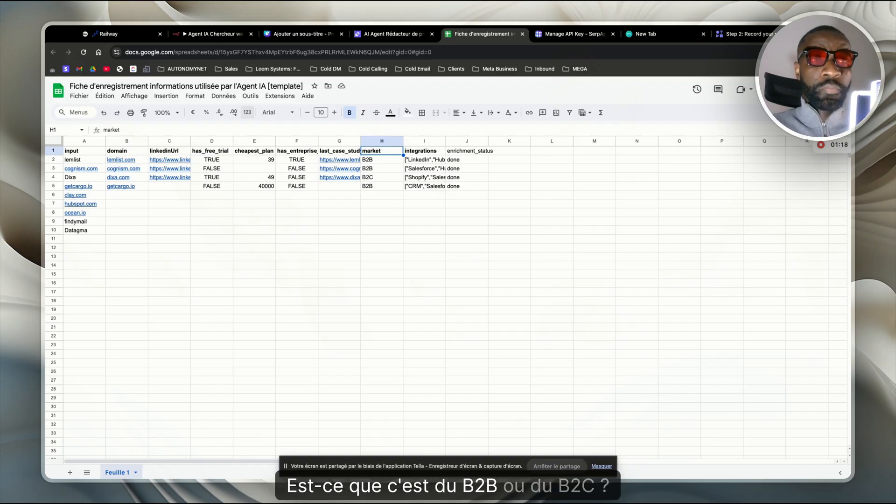
left_click(424, 150)
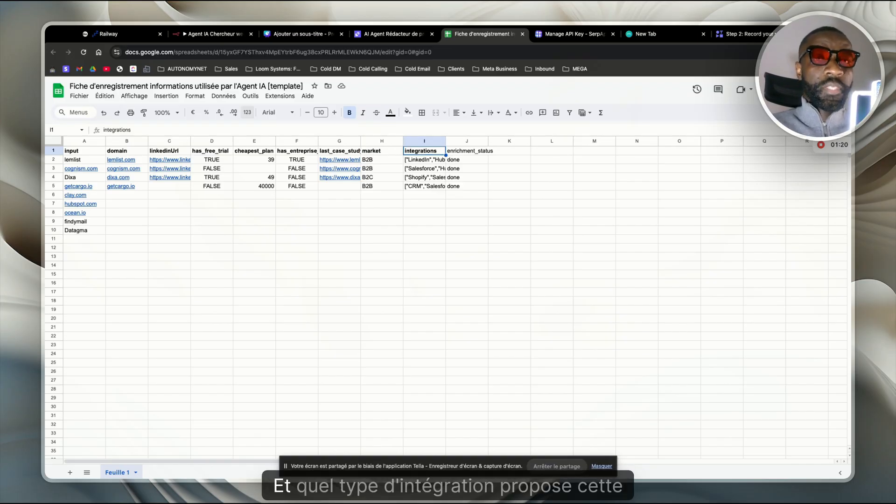
left_click(424, 160)
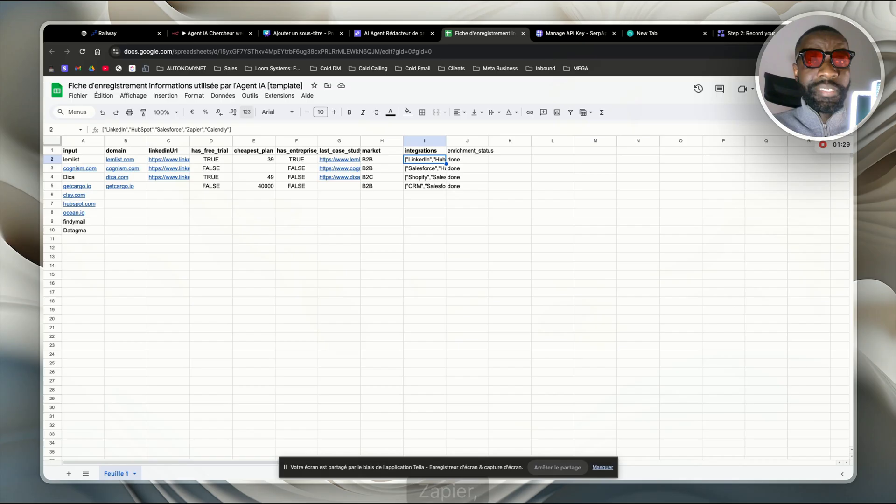
- Go through the enrichment_status column from its header down to the clay.com row
key("Up")
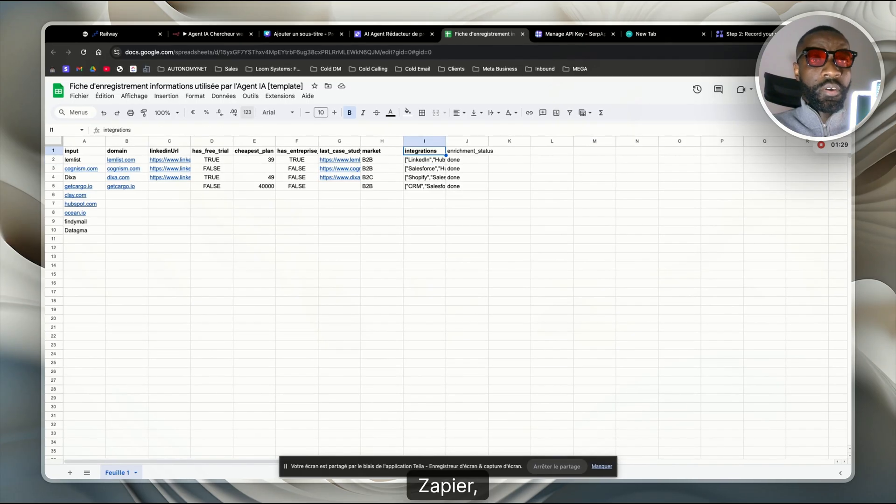
key("Right")
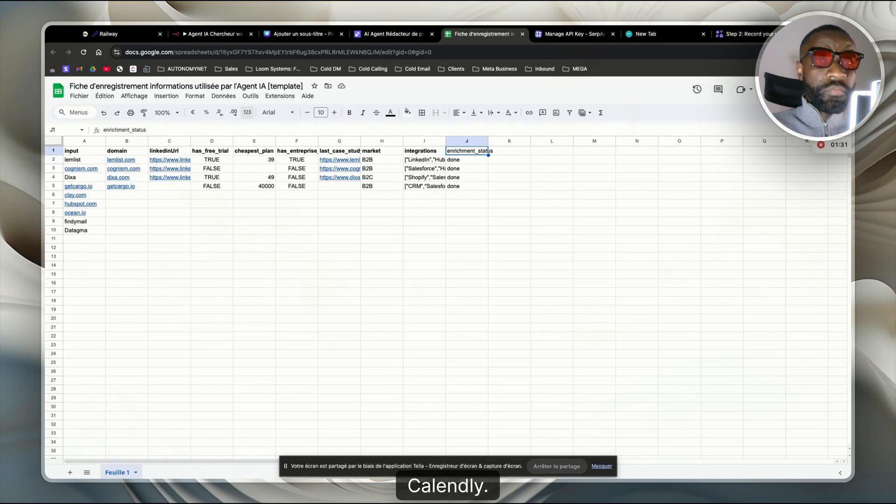
key("Down")
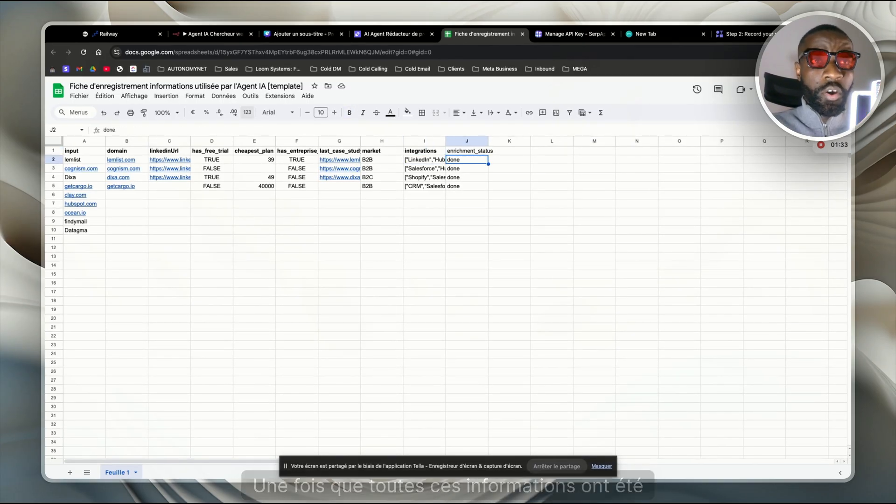
key("Down")
key("Down")
key("Down")
key("Down")
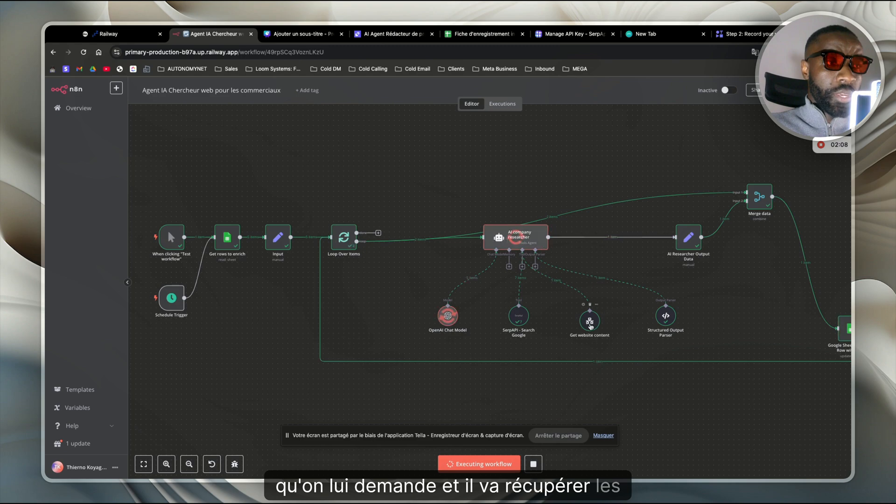
- Return to the Google Sheet and examine the enriched fields of the clay.com row through market, plus hubspot.com's integrations
left_click(484, 34)
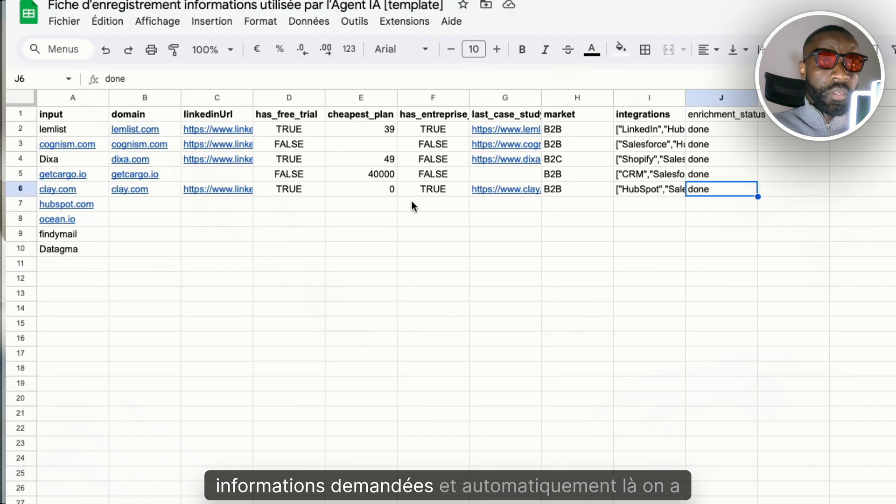
left_click(125, 212)
left_click(144, 201)
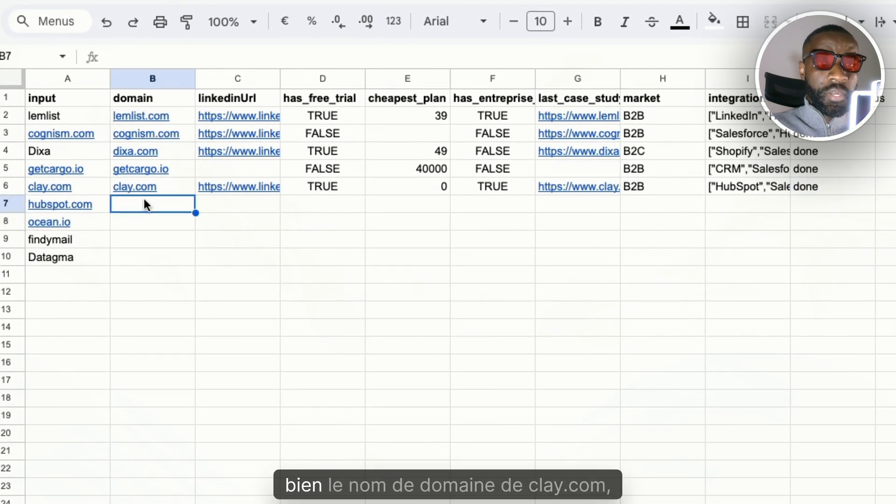
key("Up")
key("Right")
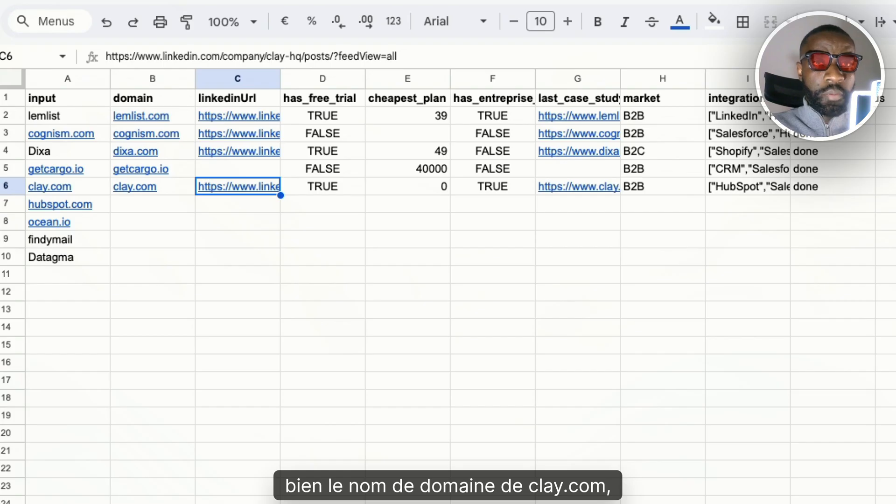
key("Right")
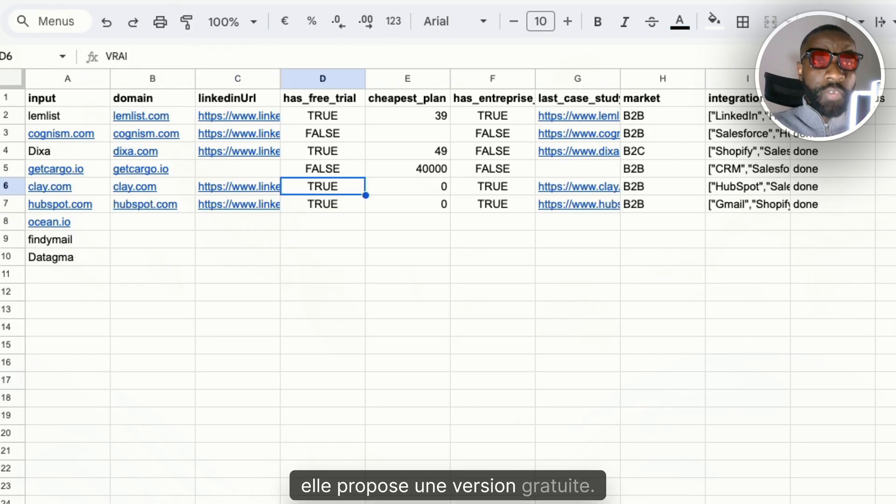
key("Right")
key("Right")
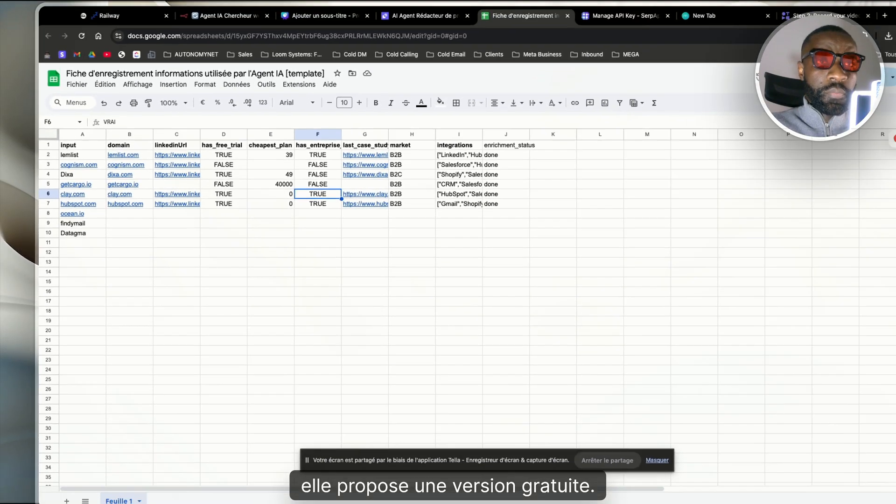
key("Right")
key("Right")
key("Right")
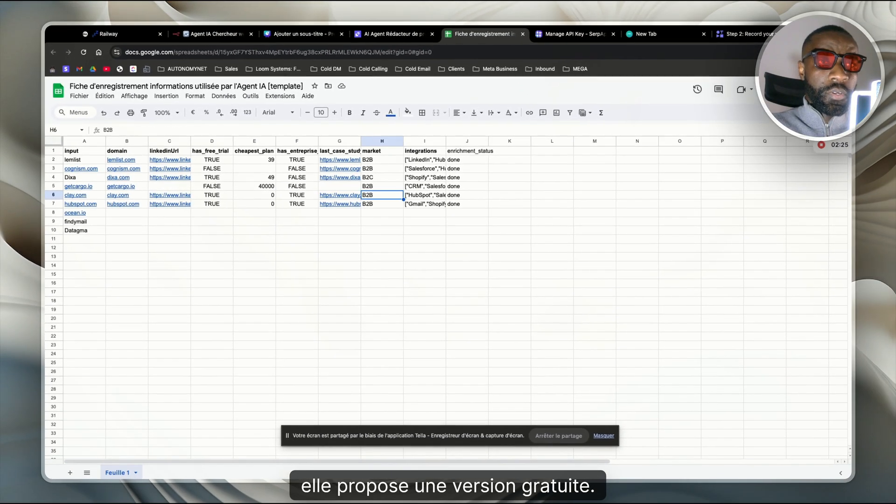
key("Down")
key("Right")
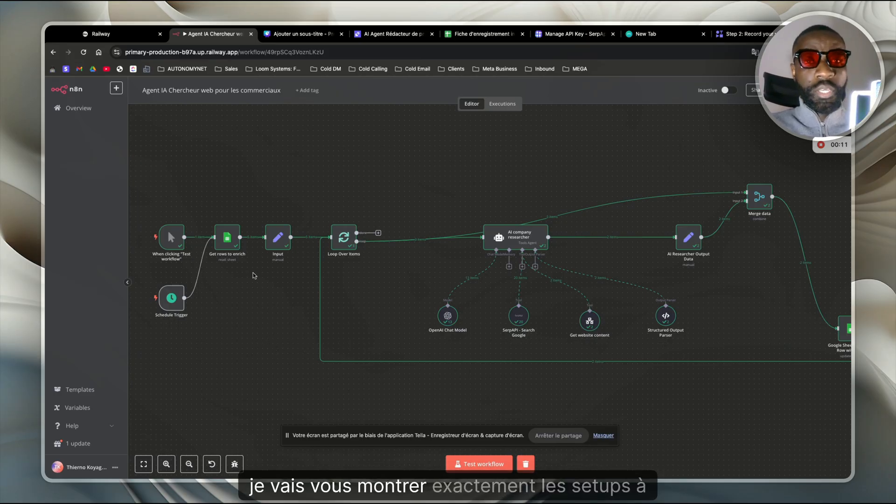
- Open the Get rows to enrich node and start creating a new Google Sheets credential
scroll(227, 231, "down", 1)
scroll(227, 231, "down", 1)
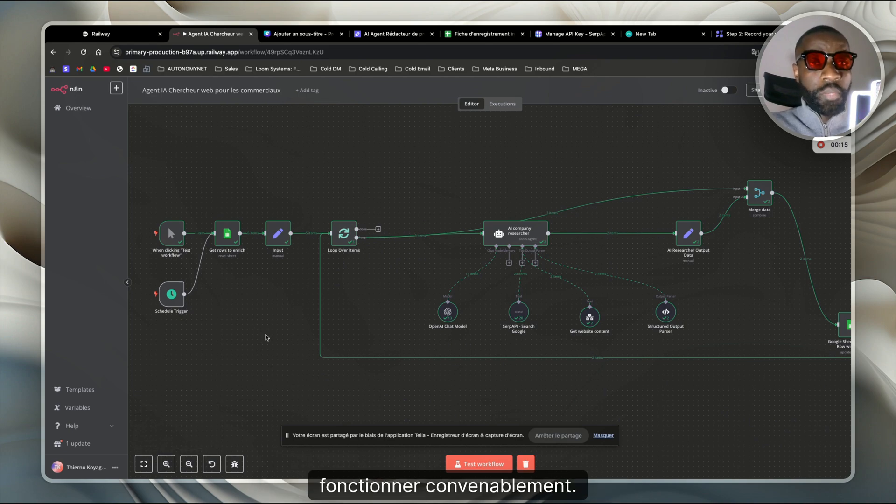
double_click(228, 236)
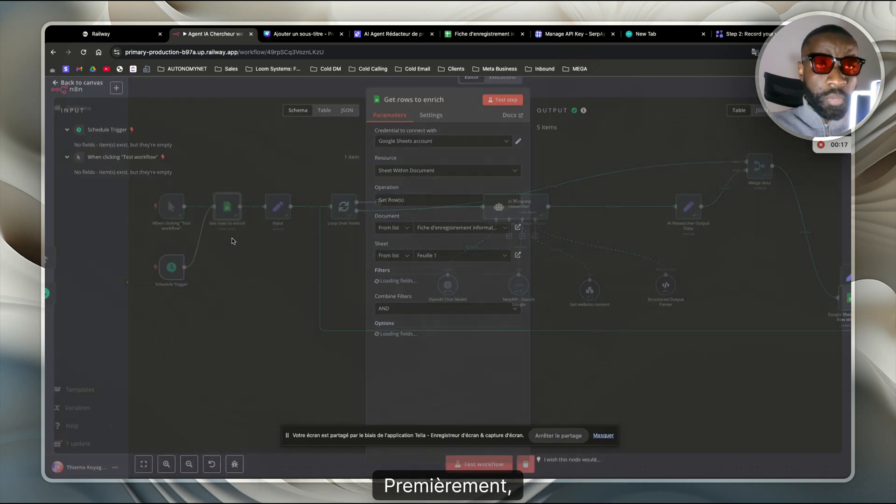
left_click(417, 146)
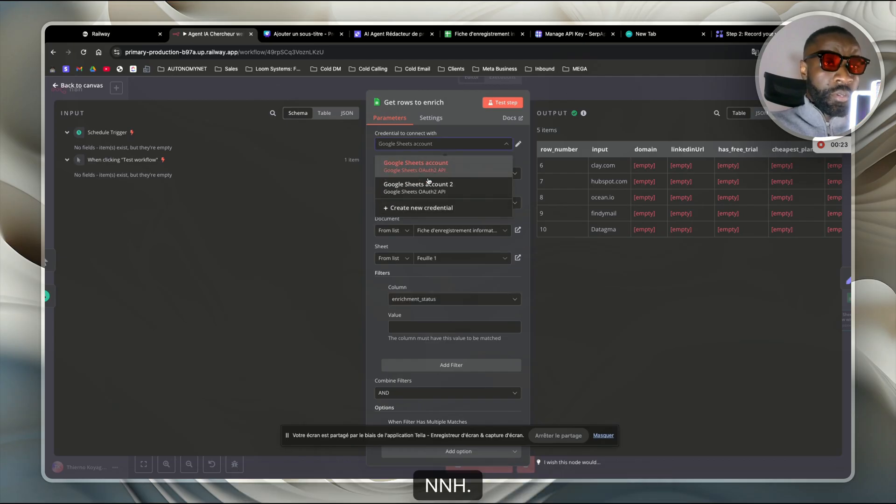
left_click(453, 208)
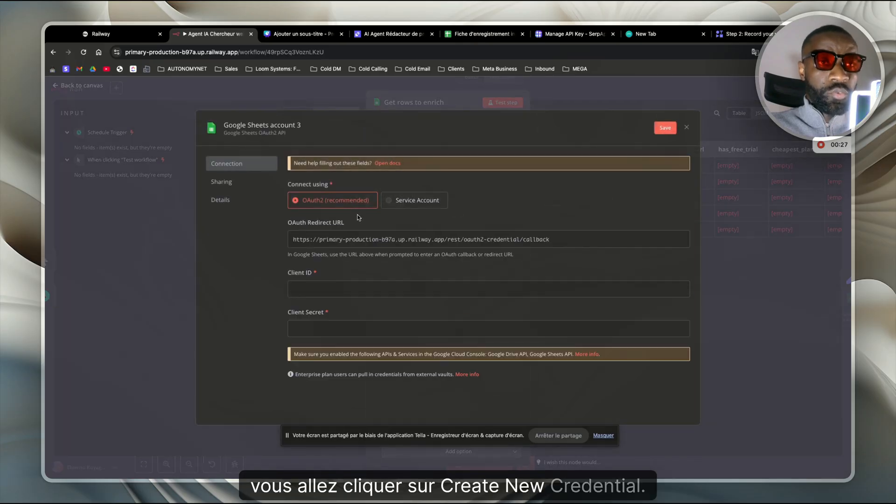
- Open the documentation for the Google Sheets credential and review the Set up OAuth steps
left_click(387, 163)
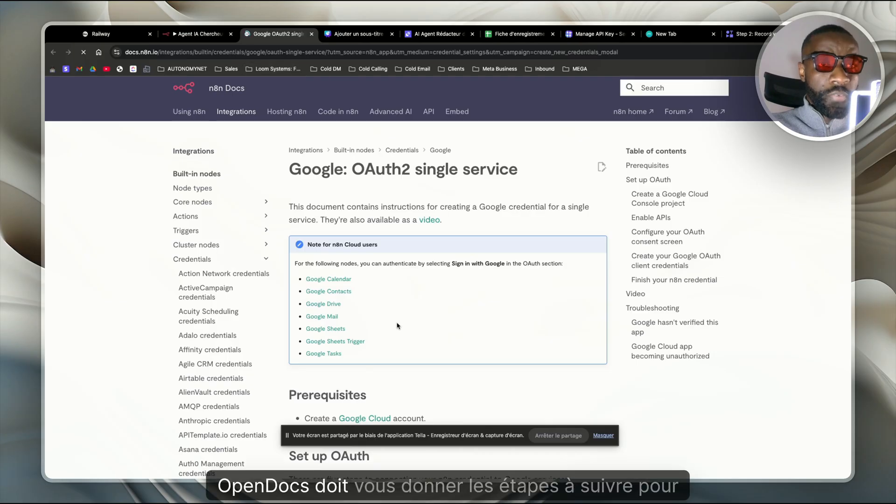
scroll(409, 209, "down", 12)
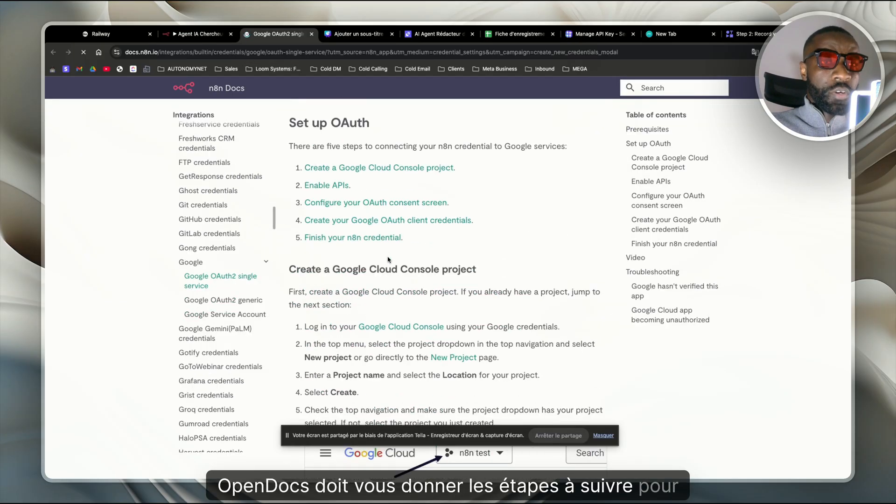
scroll(426, 284, "up", 4)
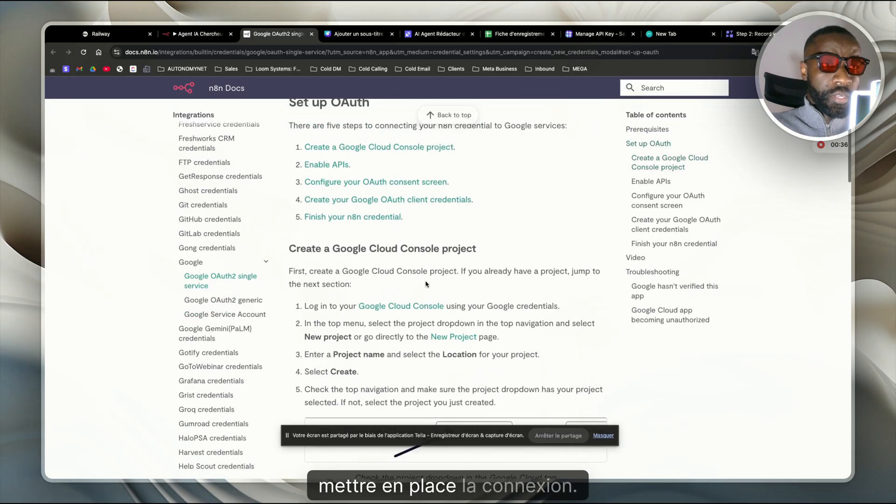
scroll(378, 168, "up", 1)
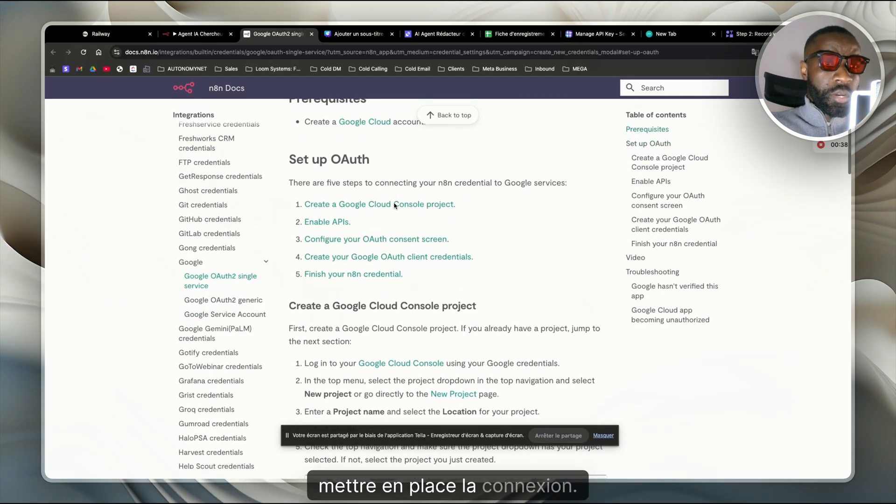
- Open the Google Cloud Console linked in the documentation and review the prerequisites and the Create a Google Cloud Console project section
left_click(400, 364)
left_click(259, 35)
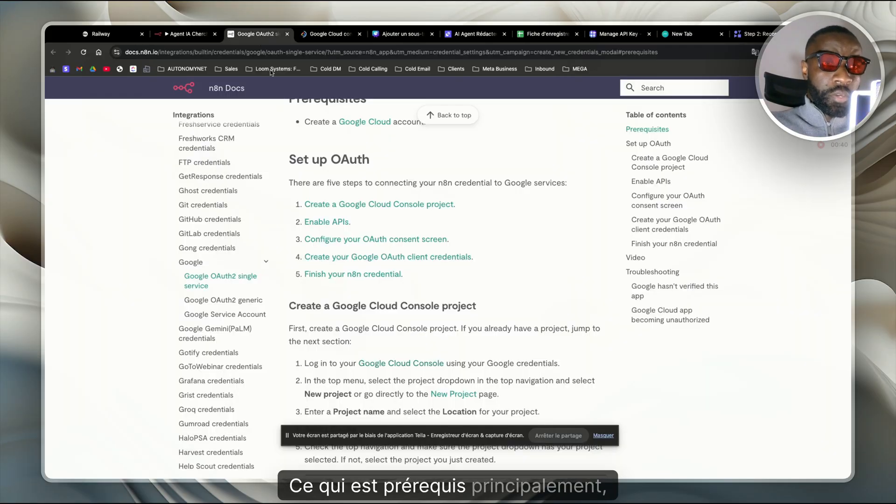
scroll(378, 278, "up", 1)
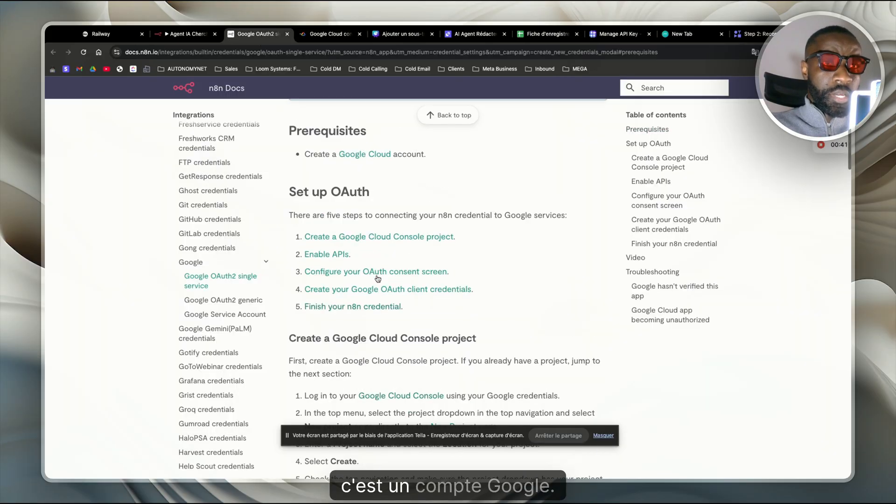
scroll(378, 278, "down", 1)
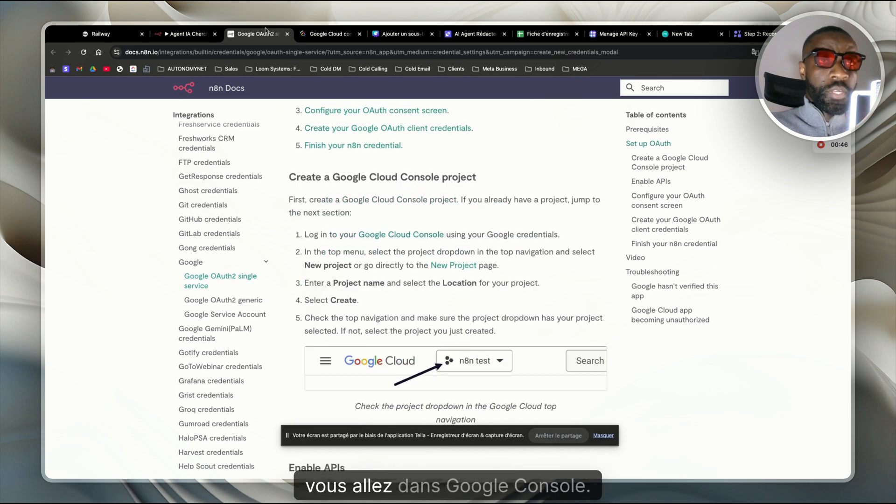
- Switch to the Google Cloud Console and look at the list of available projects
left_click(330, 34)
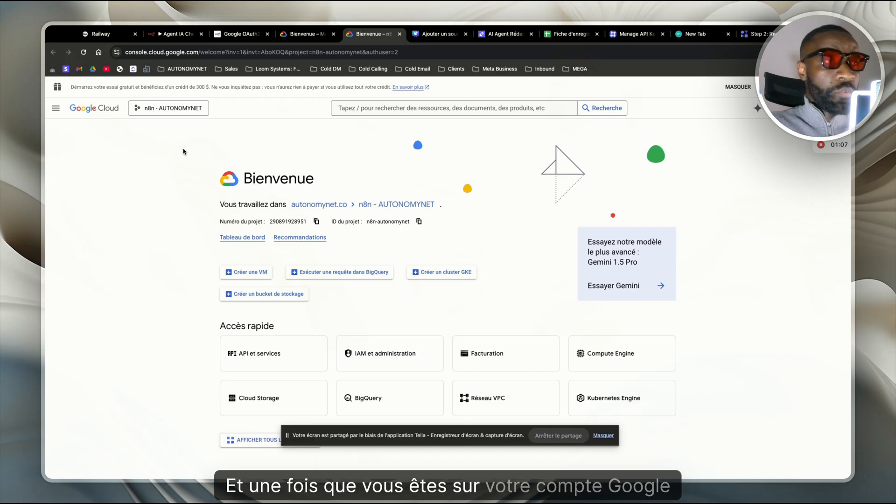
left_click(168, 108)
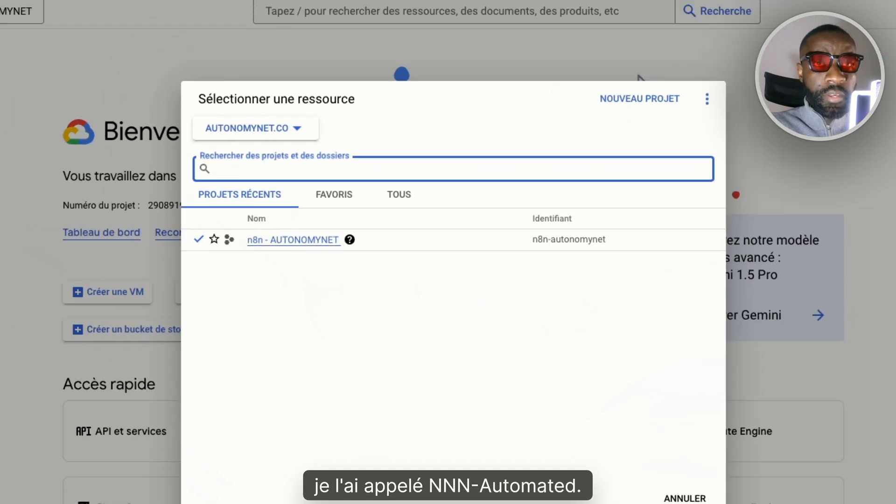
left_click(70, 77)
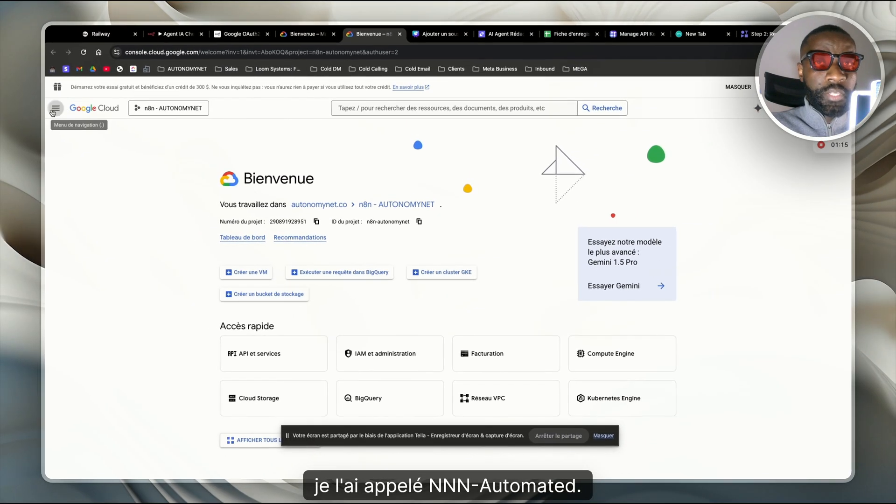
- Open the API library (Bibliothèque) under API et services and find the Google Workspace APIs
left_click(57, 109)
mouse_move(116, 191)
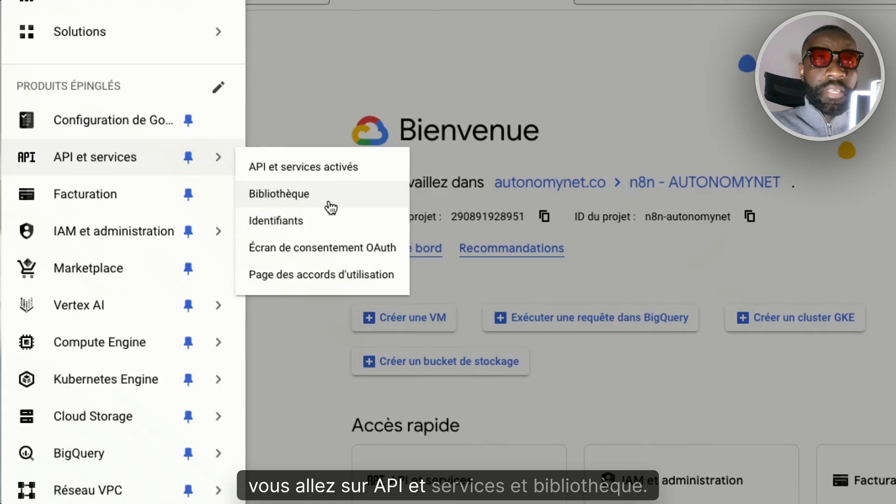
left_click(330, 206)
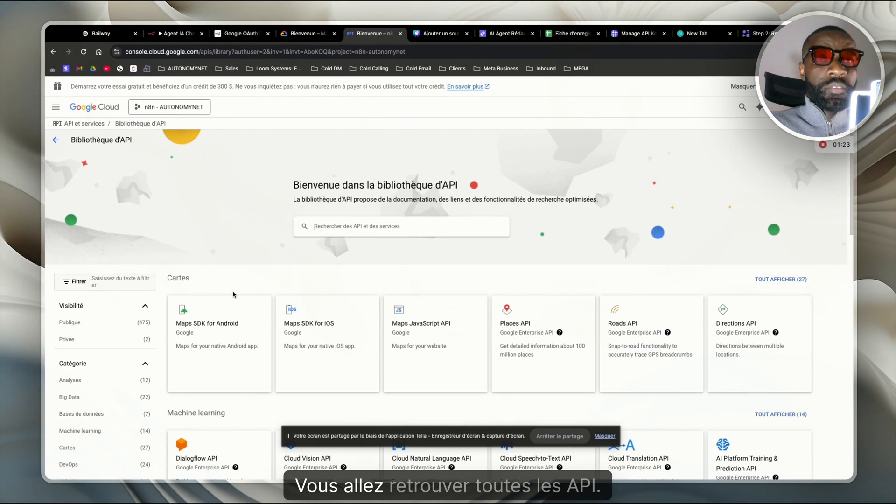
scroll(273, 300, "down", 2)
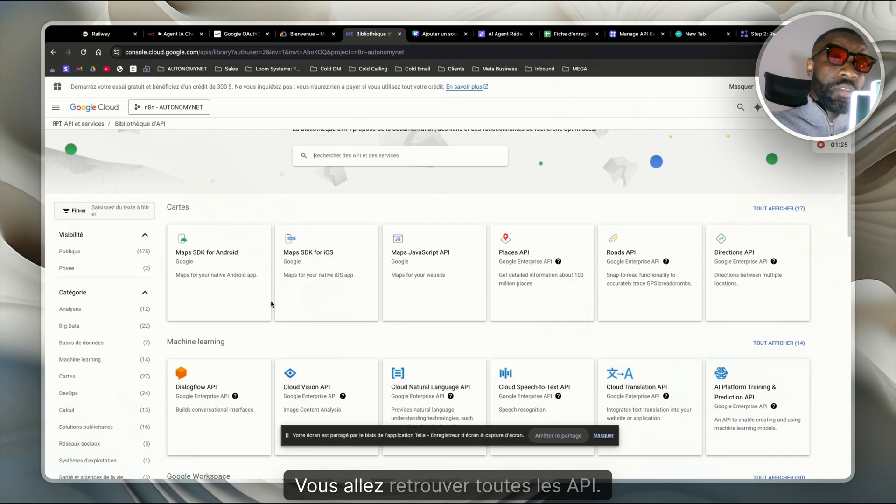
scroll(273, 306, "down", 8)
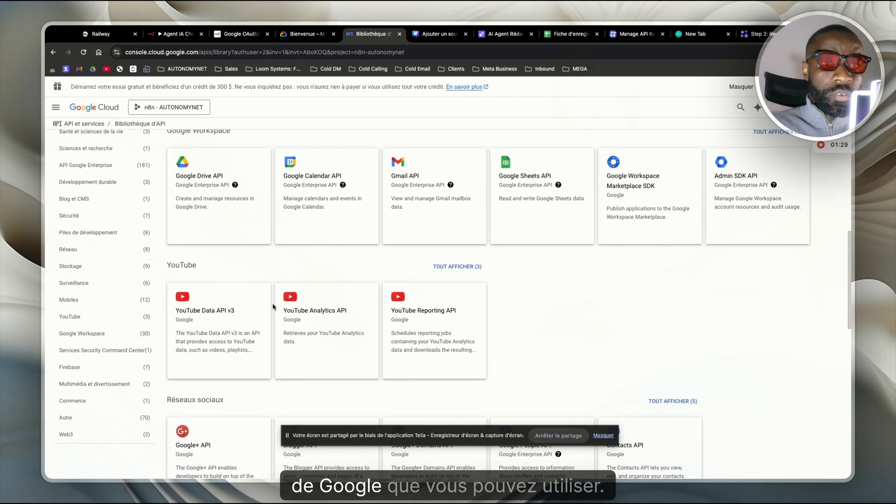
scroll(273, 306, "up", 3)
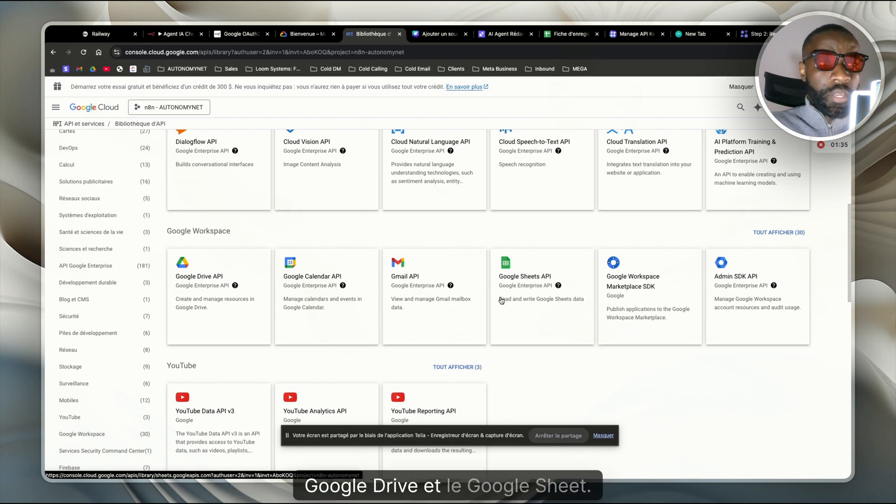
- Check the Google Drive API's activation status, and look over the other Google Workspace APIs in the library
left_click(234, 320)
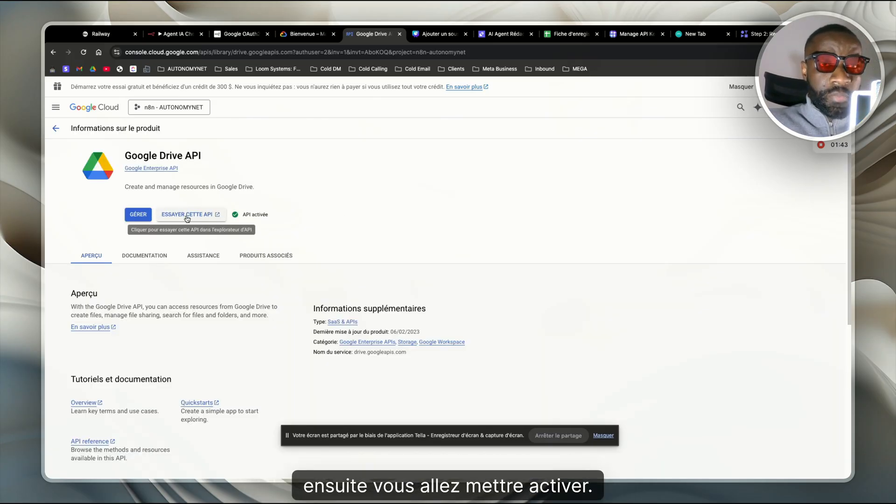
left_click_drag(252, 214, 275, 217)
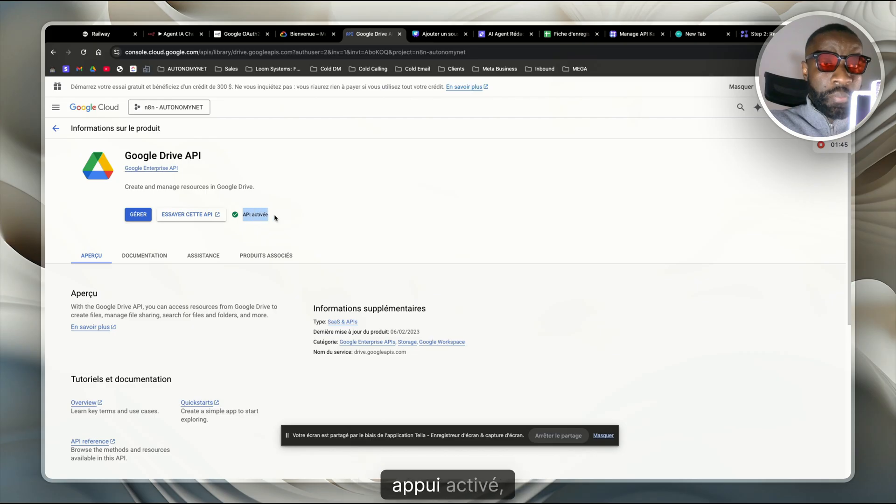
left_click(277, 222)
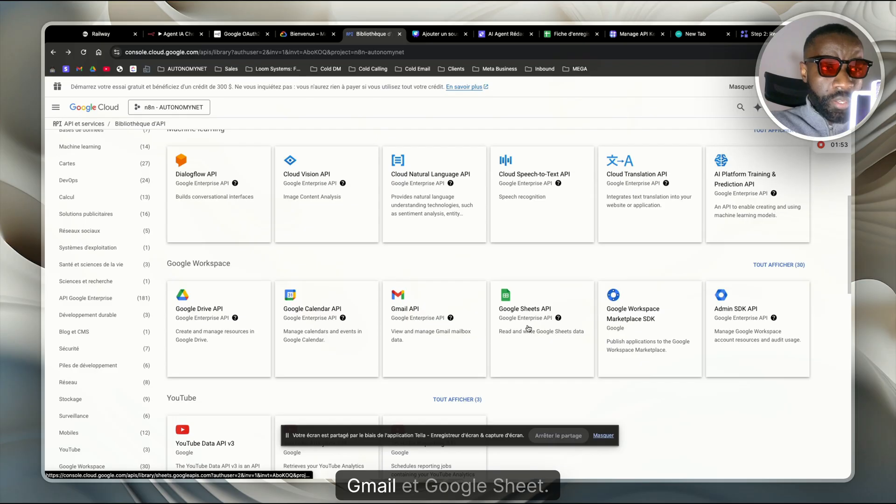
scroll(517, 364, "down", 2)
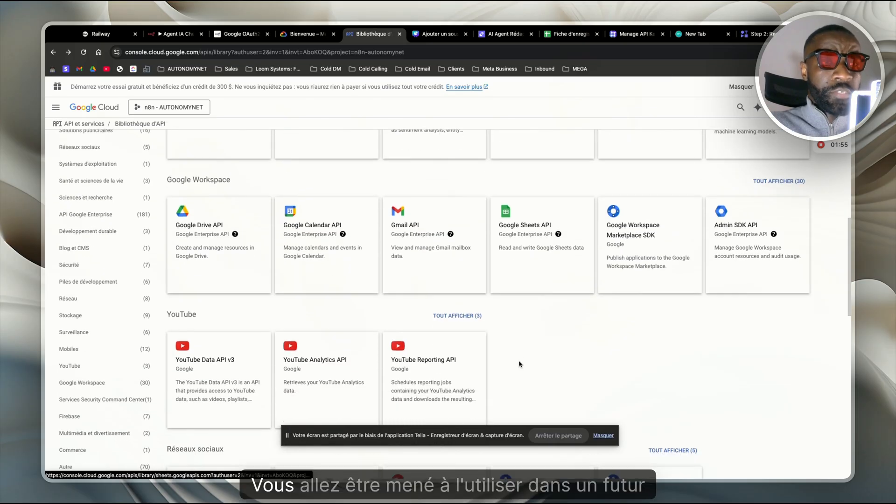
scroll(518, 326, "up", 3)
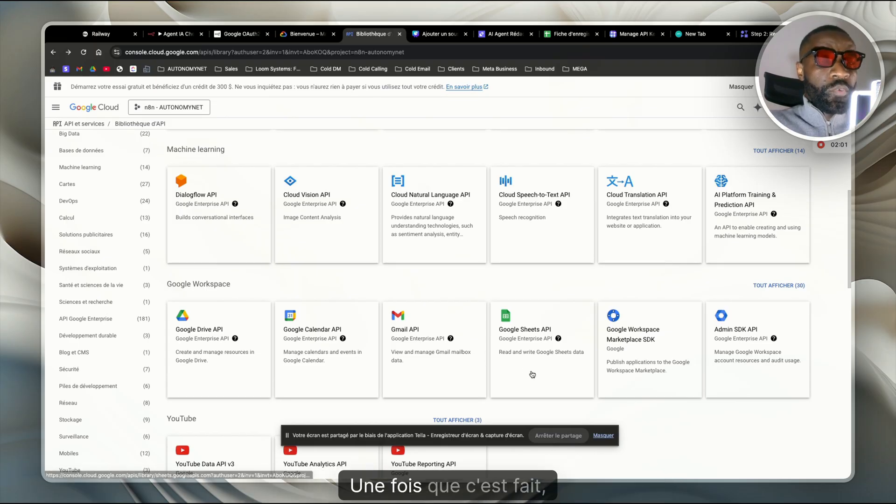
scroll(245, 353, "up", 2)
scroll(245, 353, "up", 1)
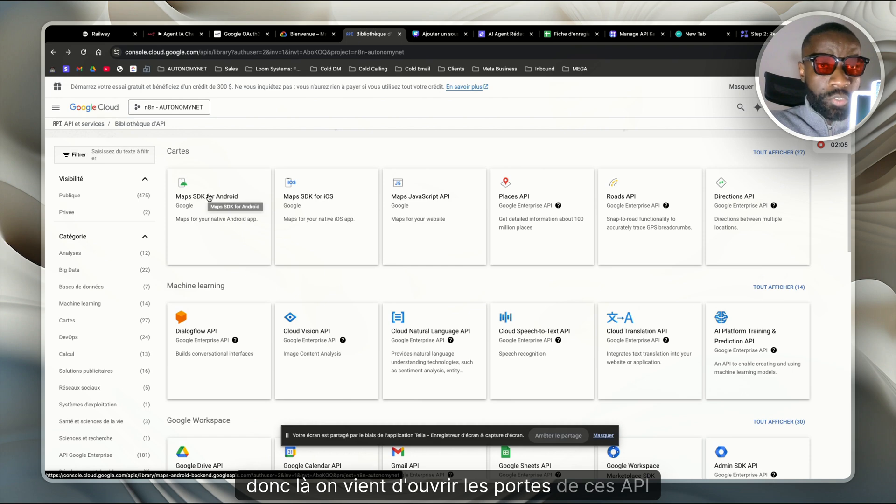
scroll(275, 290, "down", 3)
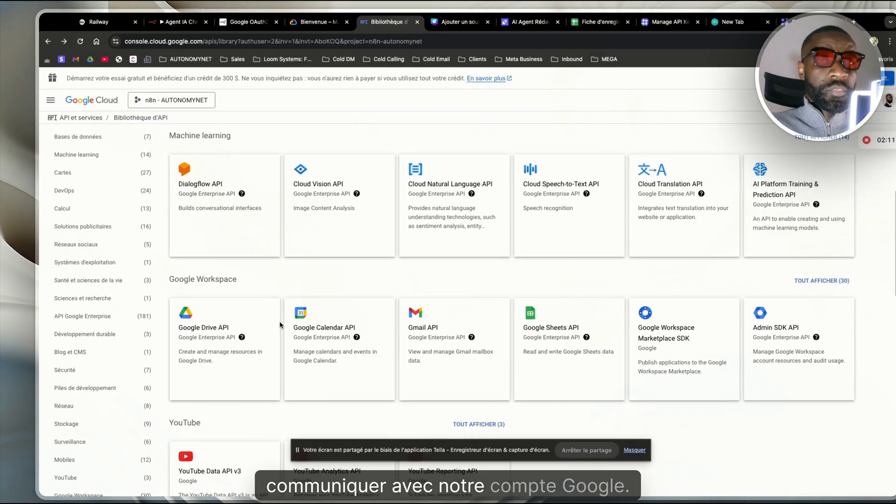
- Open the Identifiants page under API et services
scroll(271, 319, "up", 5)
key(".")
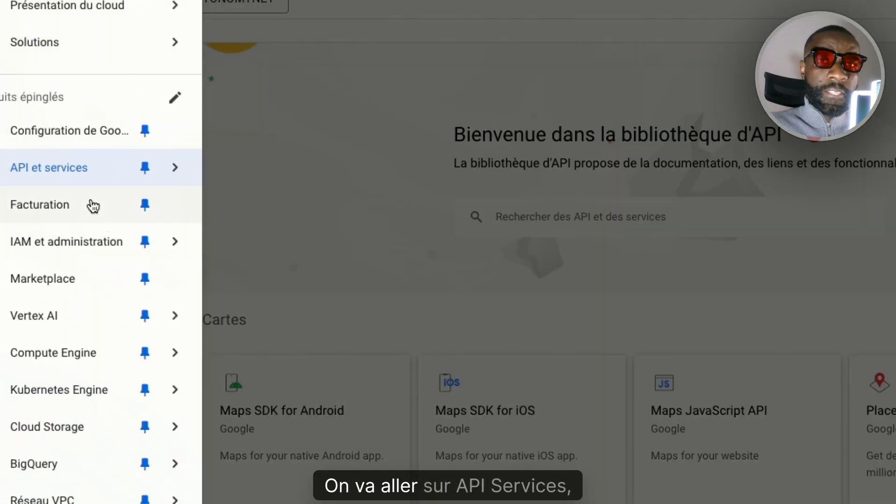
mouse_move(72, 182)
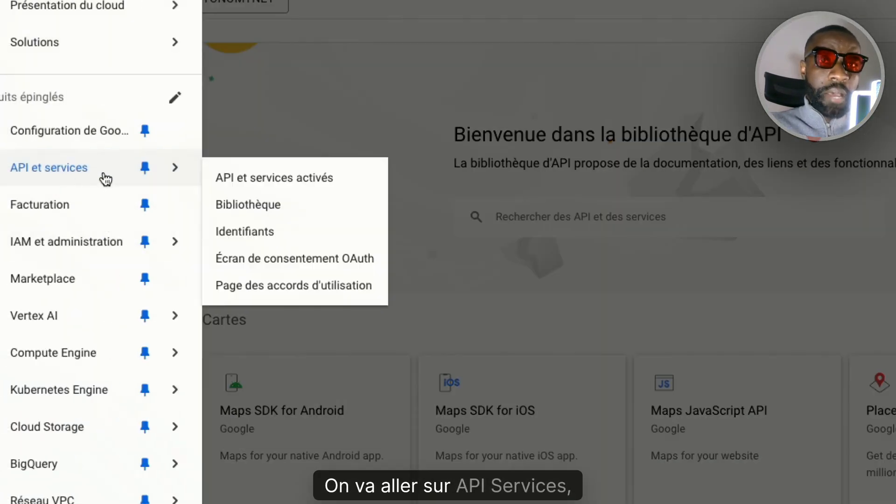
left_click(299, 234)
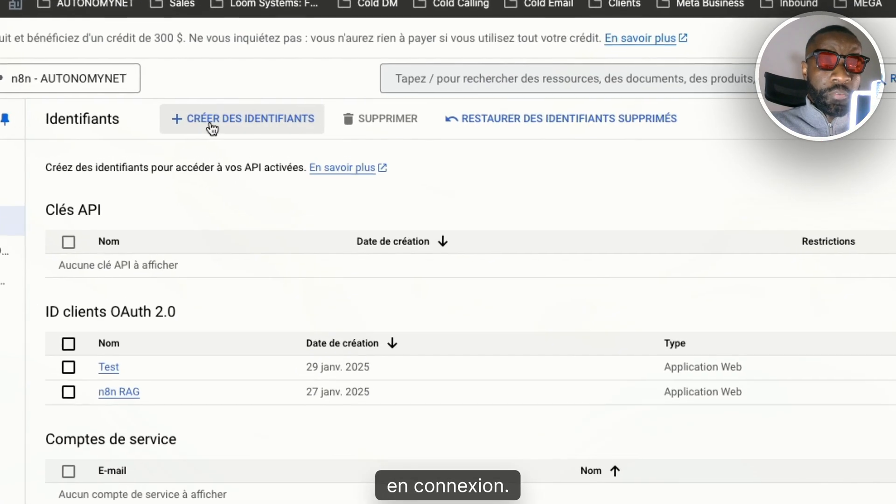
- Start creating an OAuth client ID with Application Web as its application type, keeping the suggested client name
left_click(246, 132)
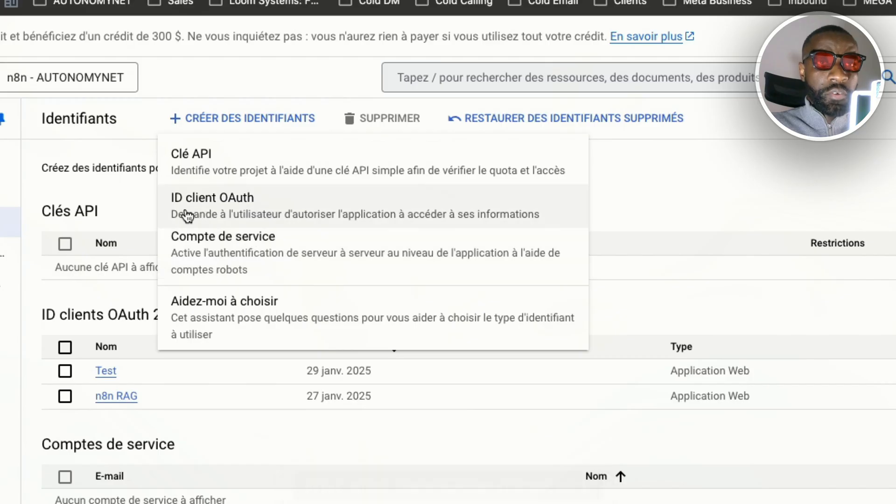
left_click(241, 213)
left_click(171, 287)
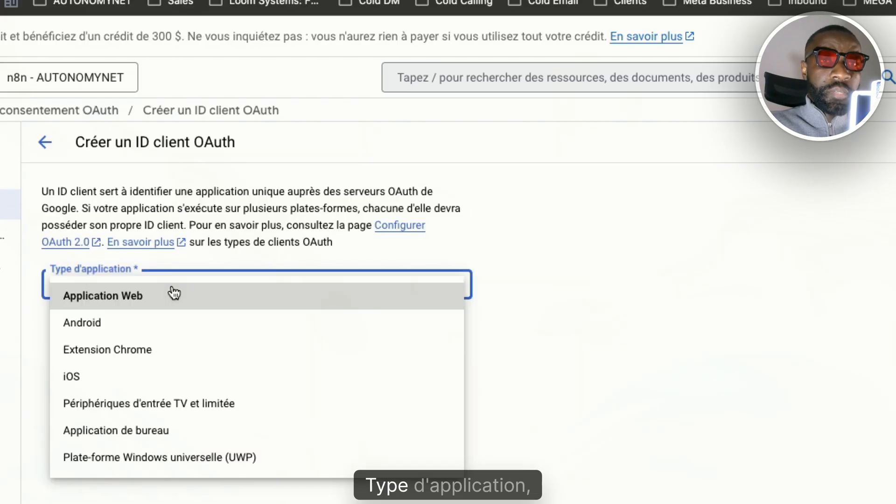
left_click(162, 294)
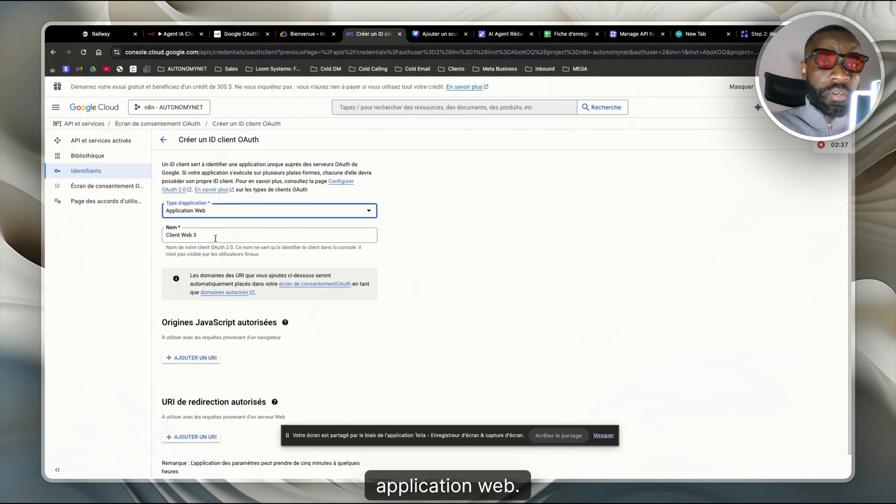
key("Tab")
scroll(166, 242, "down", 1)
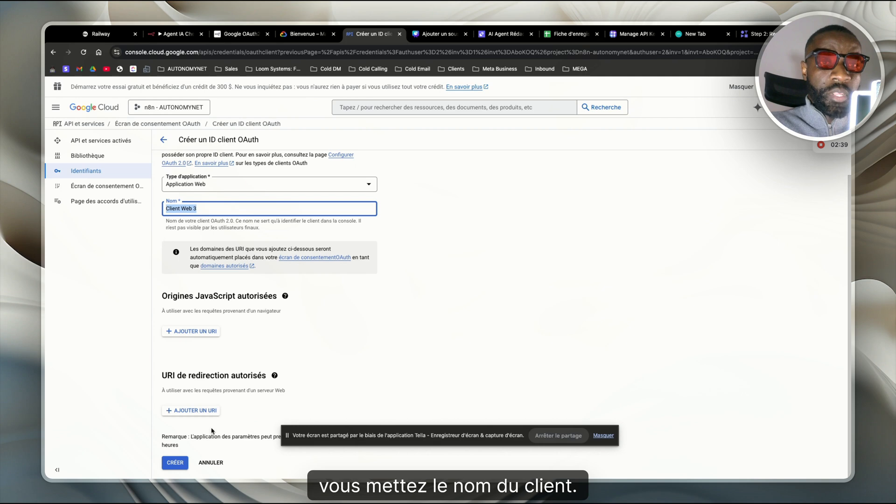
- Add the OAuth Redirect URL from the n8n Google Sheets credential as an authorised redirect URI and create the OAuth client
left_click(201, 411)
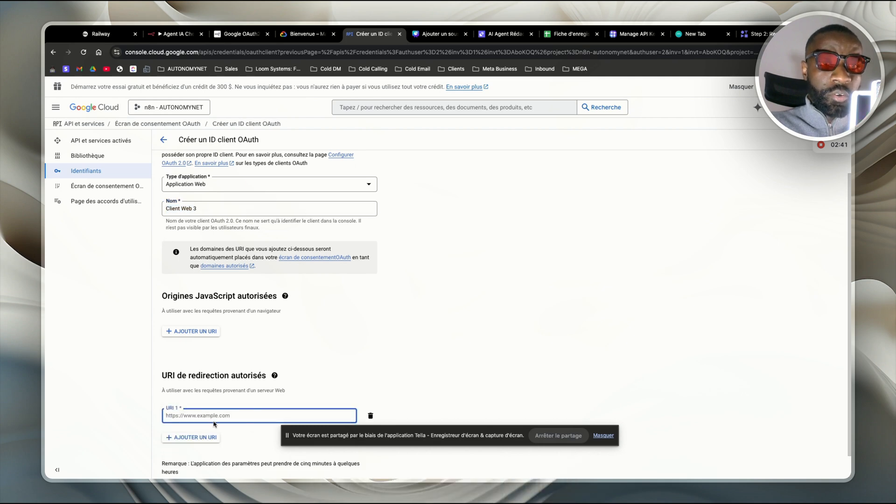
left_click(172, 34)
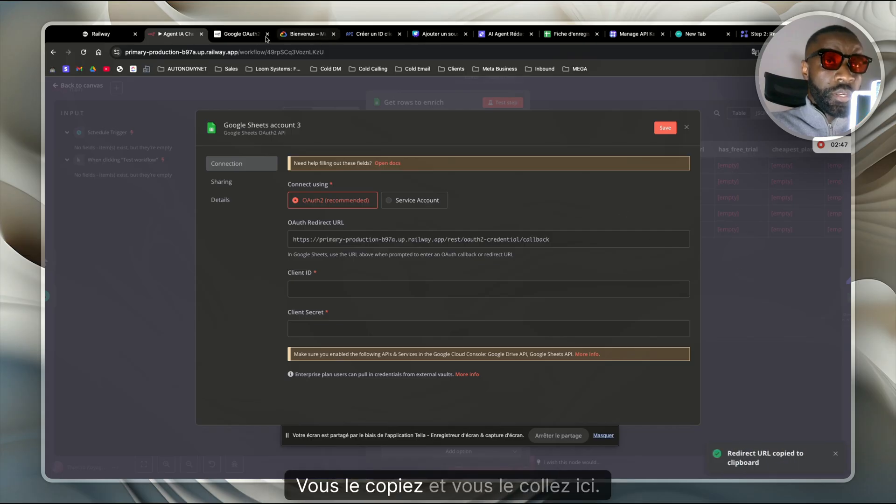
left_click(369, 35)
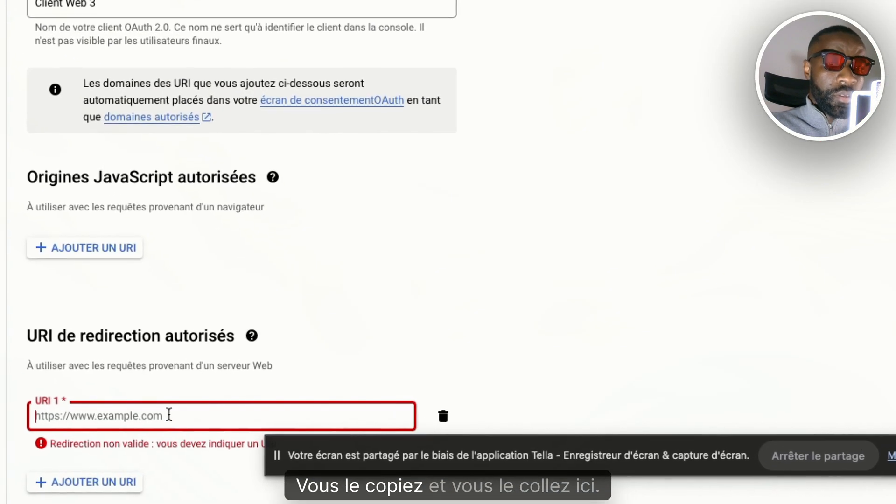
left_click(221, 416)
type("https://primary-production-b97a.up.railway.app/rest/oauth2-credential/callback")
scroll(167, 329, "down", 1)
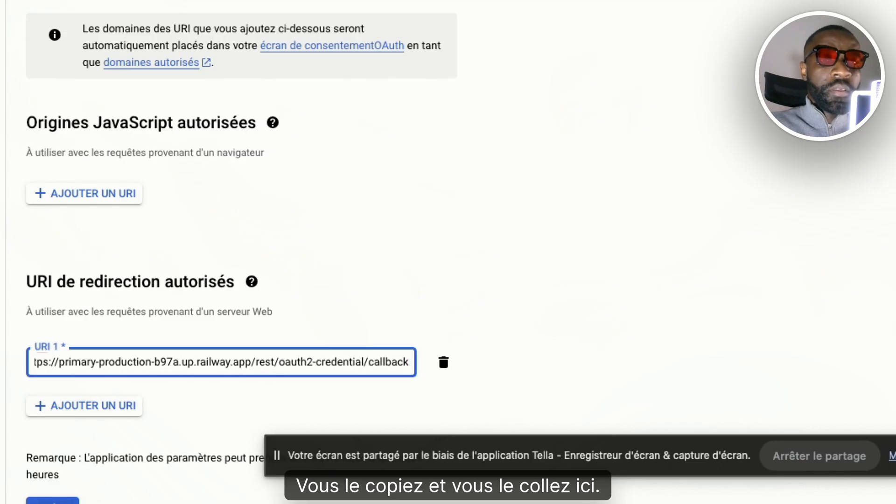
left_click(52, 501)
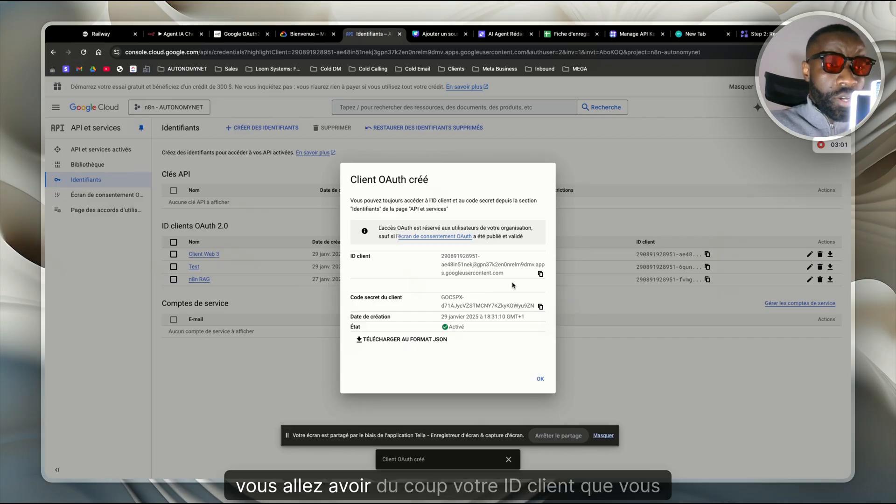
- Copy the new OAuth client's ID and secret into the Client ID and Client Secret fields of the n8n Google Sheets credential
left_click(539, 275)
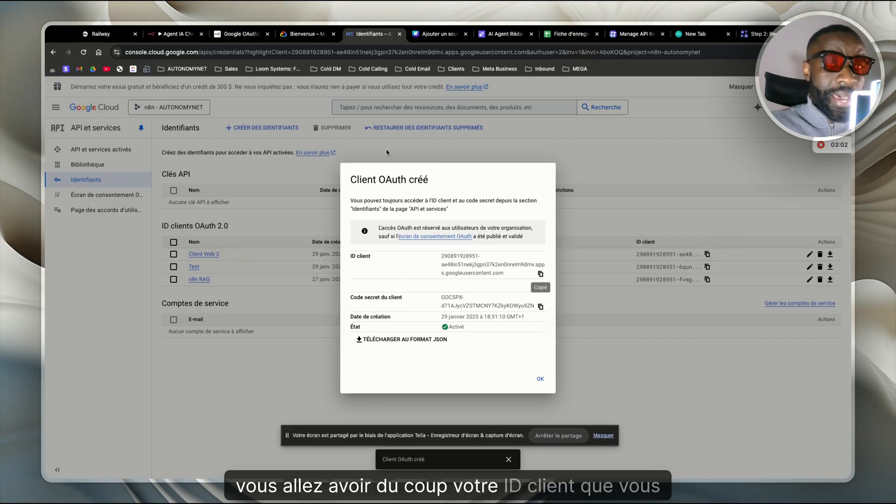
left_click(163, 35)
key("ctrl+v")
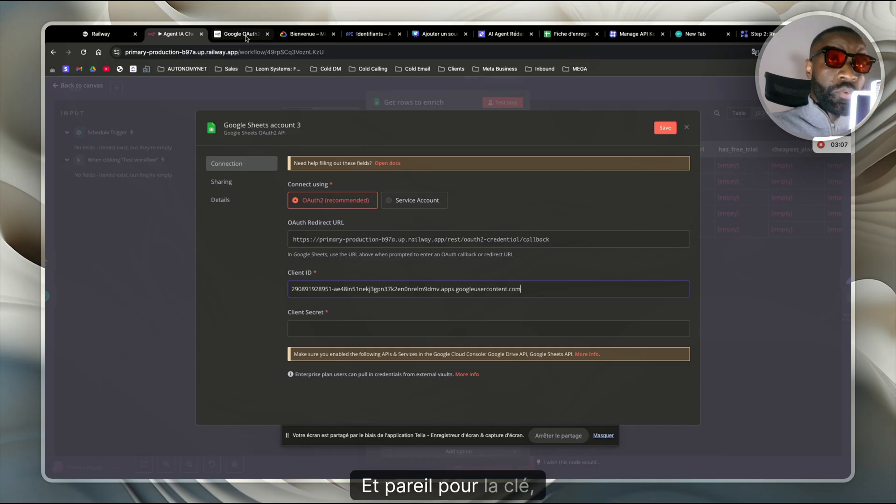
left_click(361, 36)
left_click(540, 307)
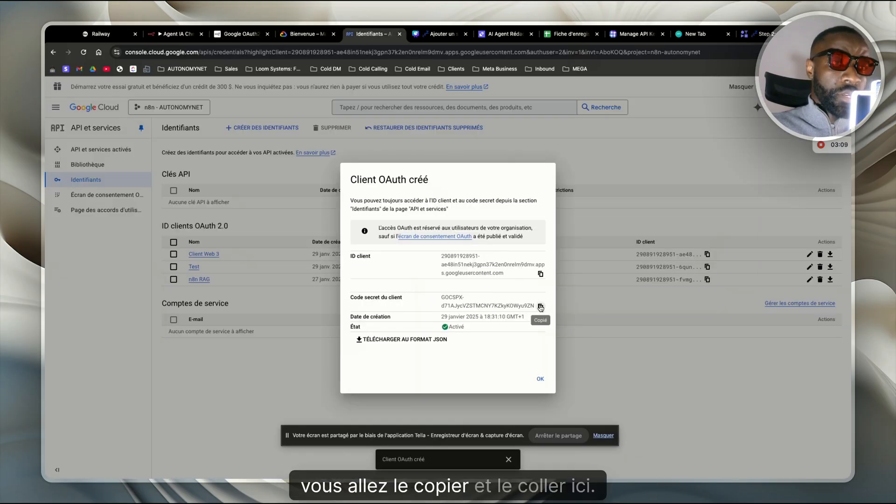
left_click(171, 34)
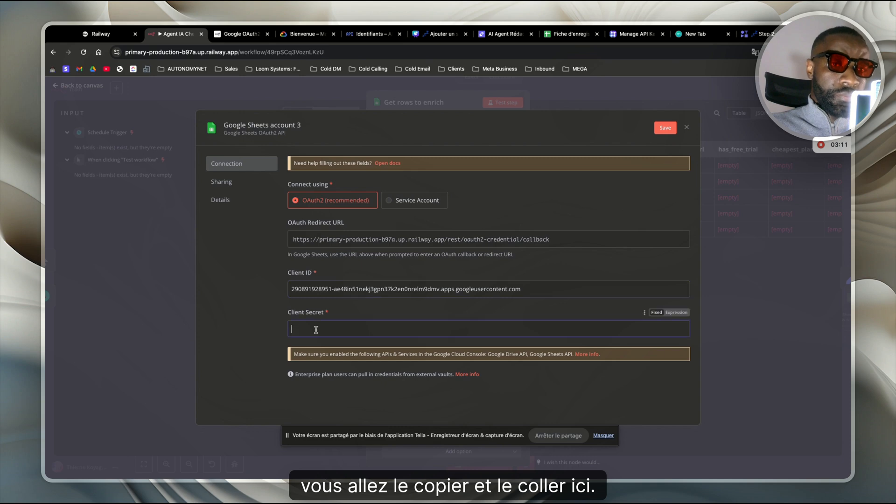
key("super+v")
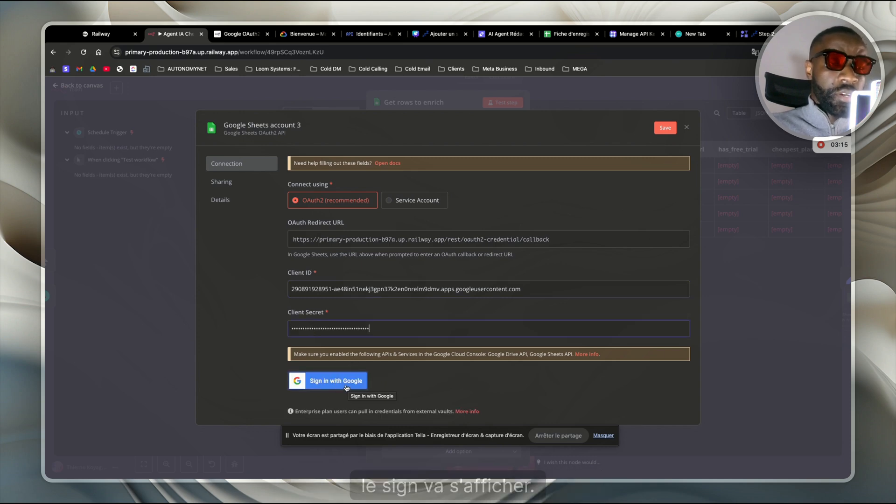
- Close the Google Sheets account 3 credential and return to the Get rows to enrich node
left_click(342, 388)
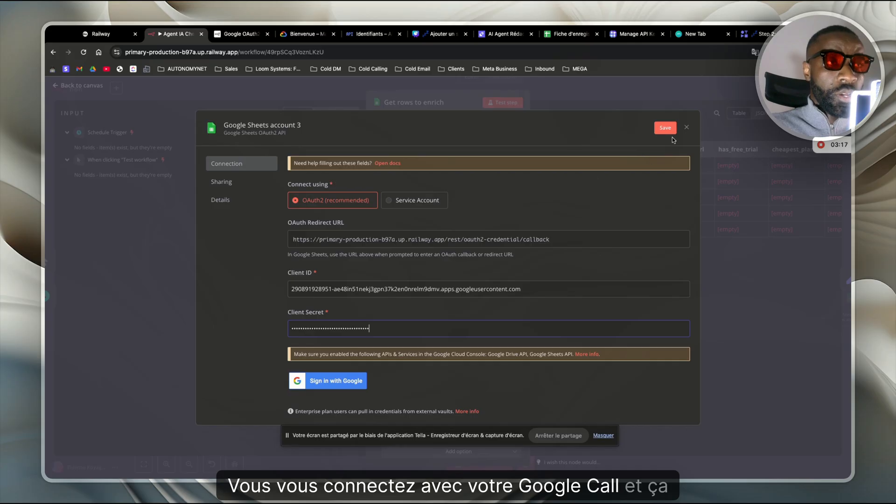
left_click(686, 129)
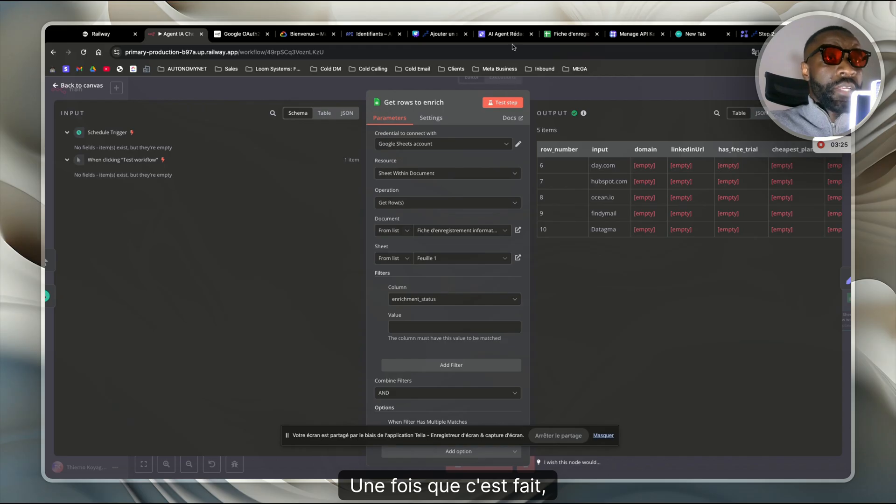
- Switch to the spreadsheet "Fiche d'enregistrement informations utilisée par l'Agent IA [template]" and examine its layout
left_click(564, 37)
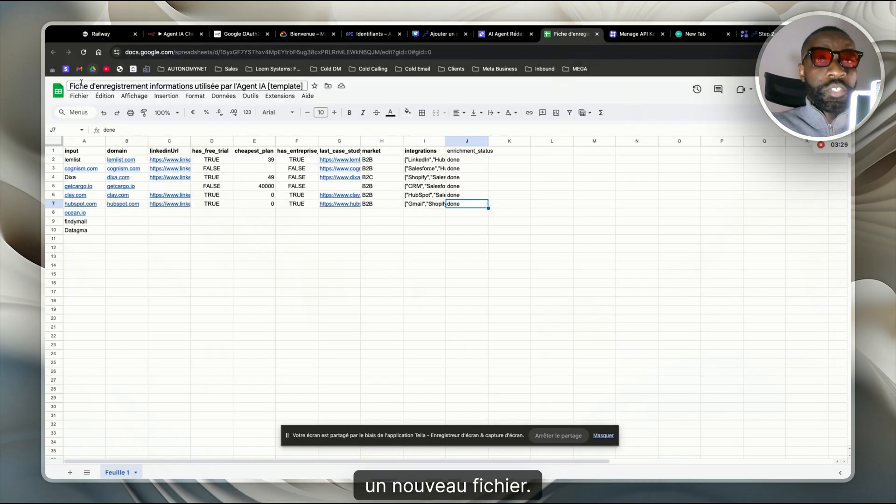
left_click(154, 243)
left_click_drag(339, 265, 48, 143)
left_click(244, 318)
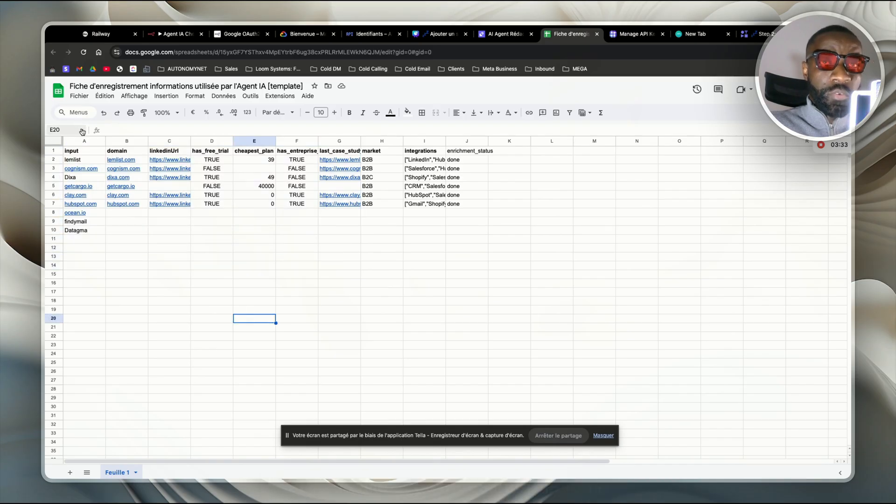
left_click(90, 154)
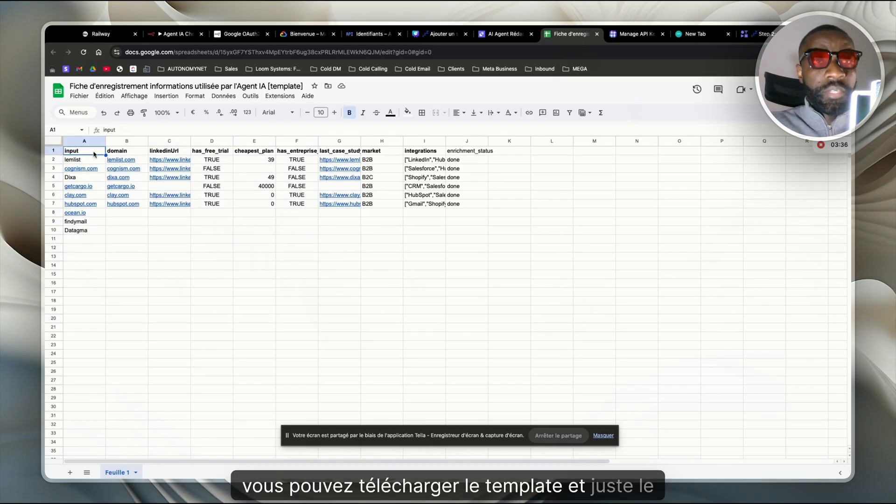
scroll(88, 158, "down", 1)
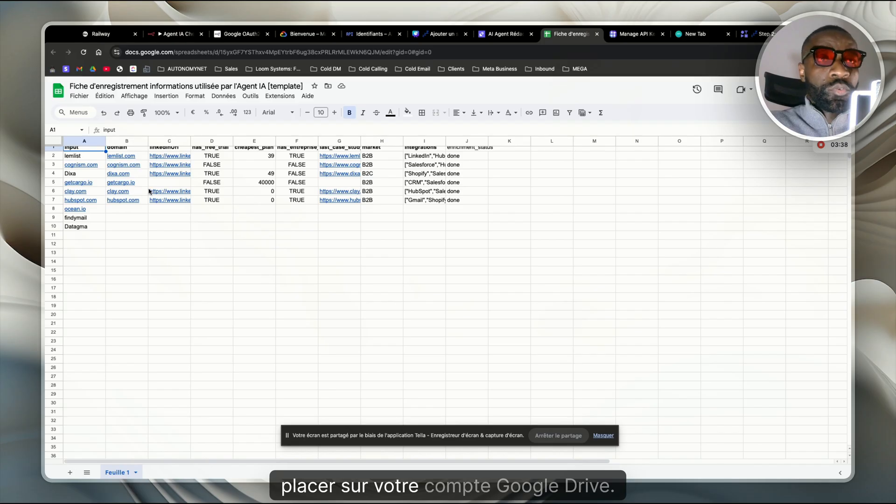
left_click(169, 261)
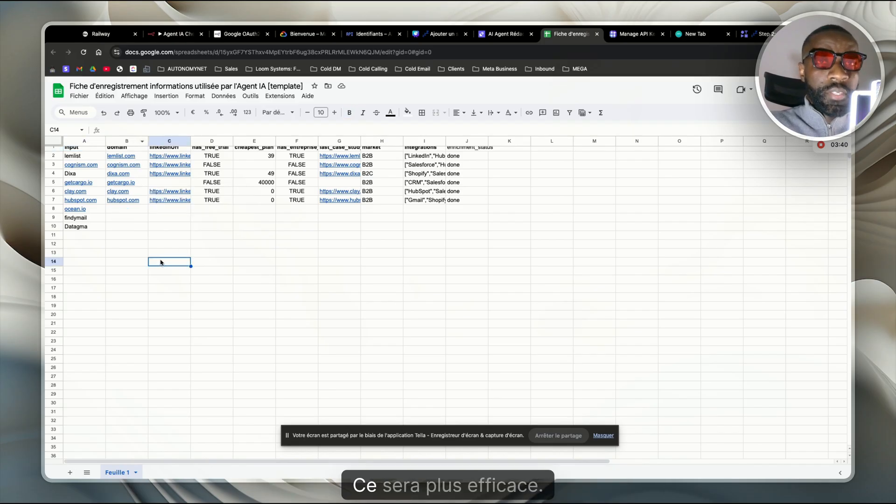
scroll(133, 231, "up", 1)
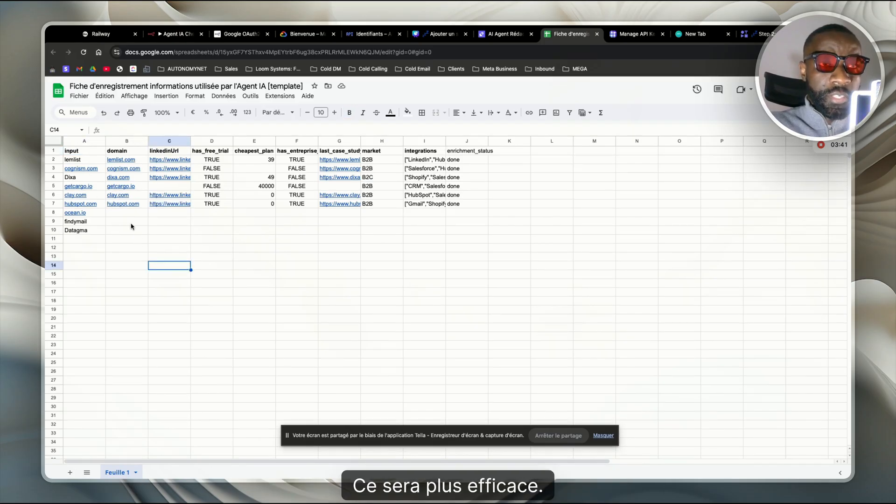
- Review the company entries in the input column of Feuille 1, from the header down to row 10
left_click(93, 154)
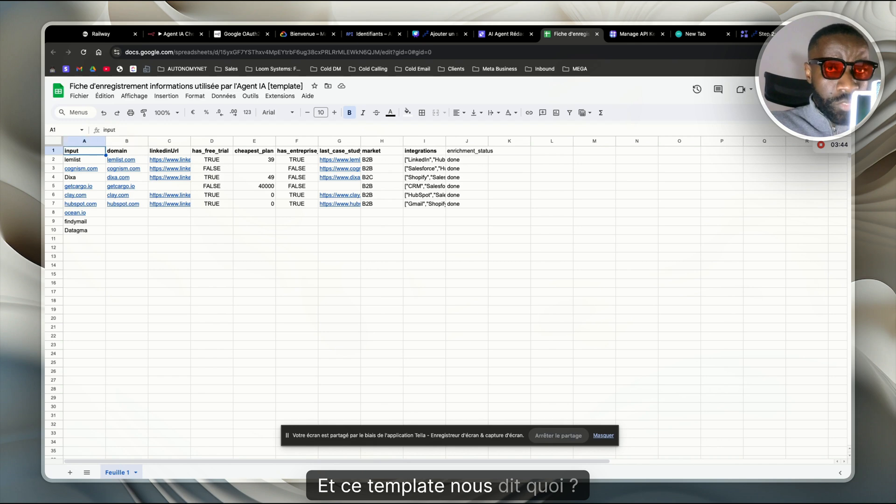
key("Down")
key("Down")
key("Down")
key("Down")
key("Down")
key("Down")
key("Down")
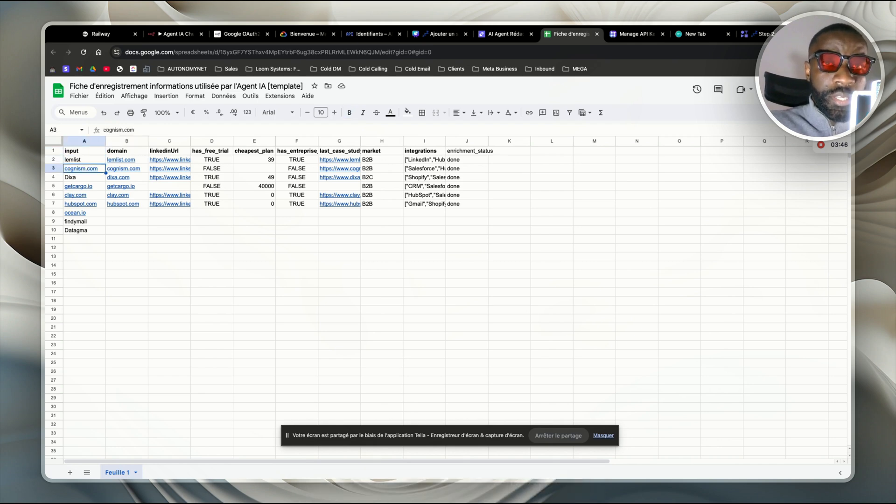
key("Down")
key("Down")
key("Up")
key("Up")
key("Up")
key("Up")
key("Up")
key("Up")
key("Up")
key("Up")
key("Up")
key("Up")
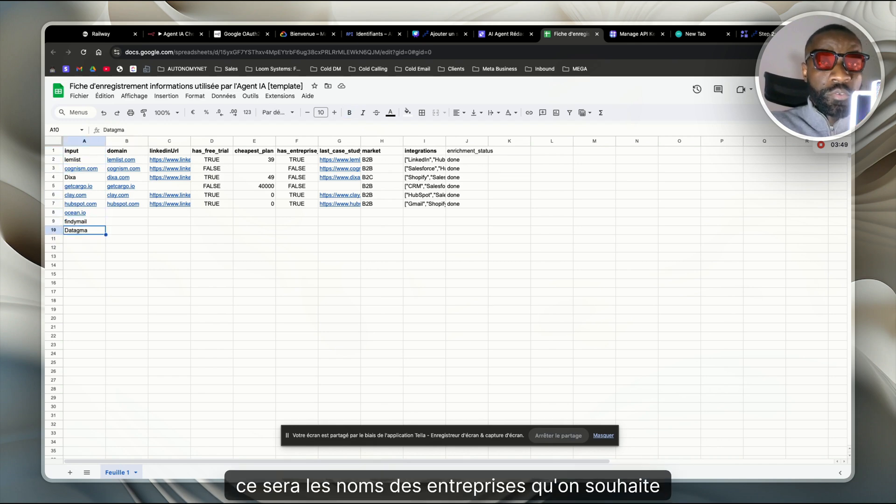
- Review the header row of Feuille 1 from the domain column onward for the information types to collect
key("Right")
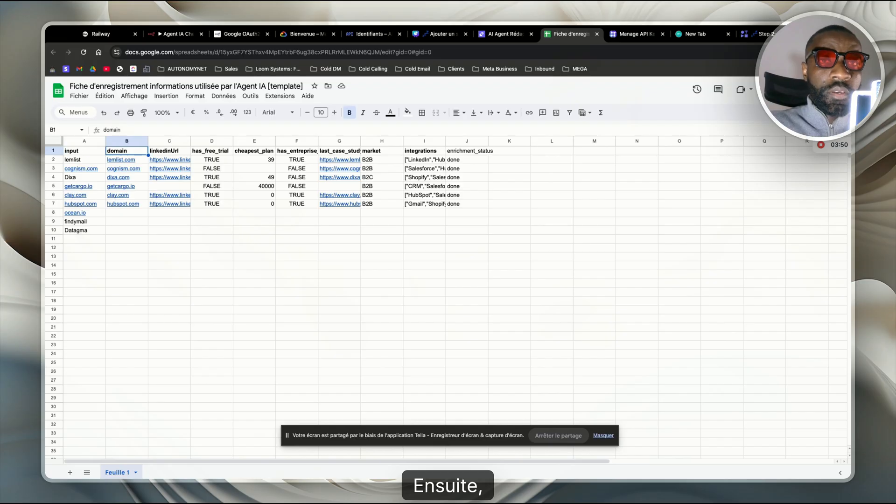
scroll(140, 154, "right", 1)
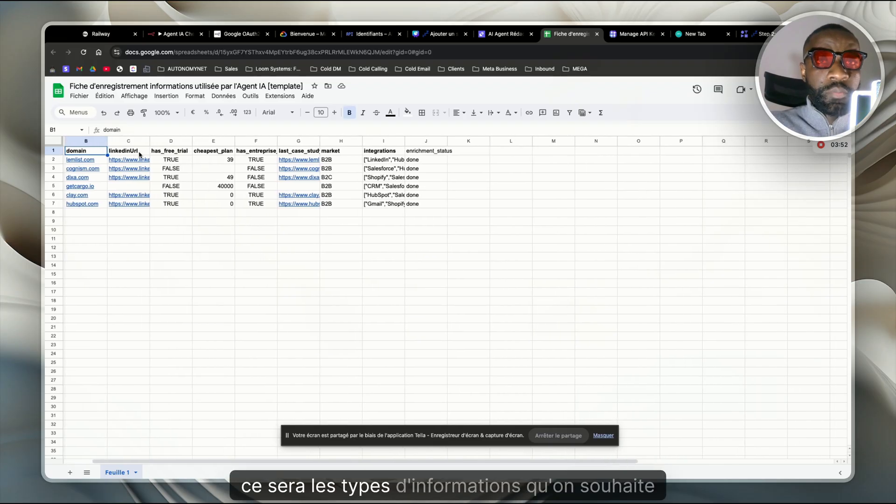
scroll(142, 153, "left", 1)
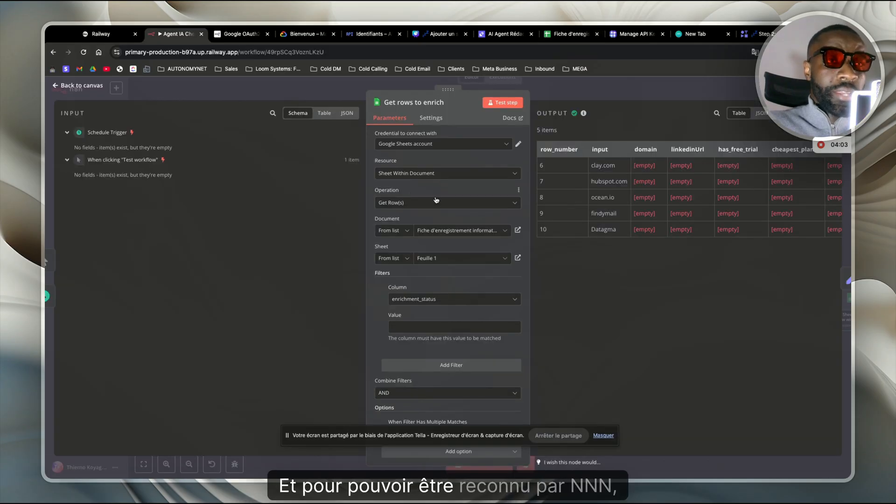
- In the n8n Get rows to enrich node, use Sheet Within Document as the resource and Get Row(s) as the operation
scroll(436, 181, "down", 1)
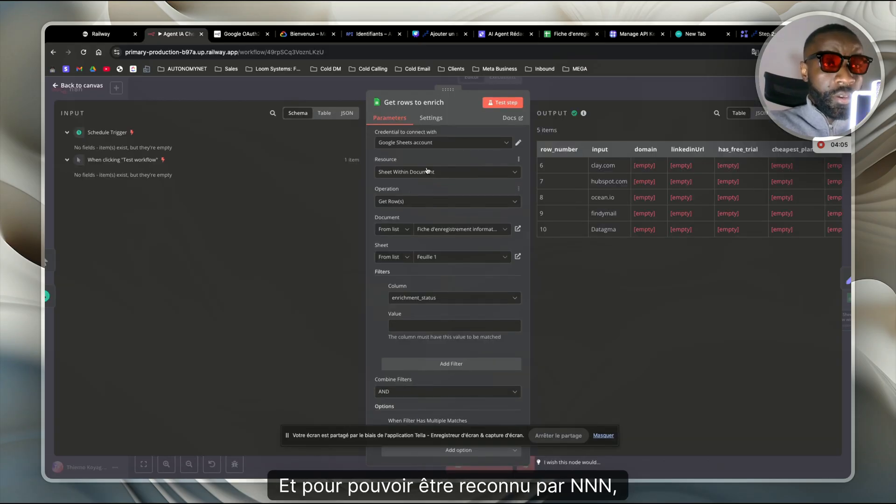
left_click(446, 173)
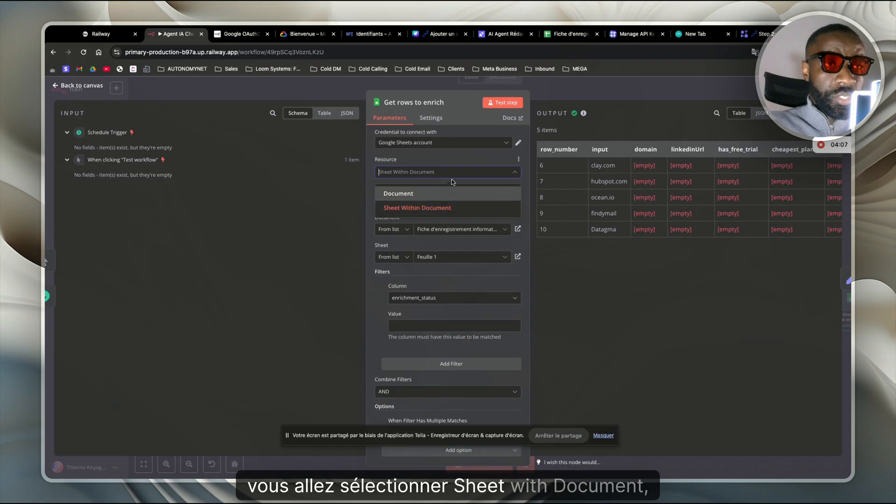
left_click(437, 202)
left_click(437, 204)
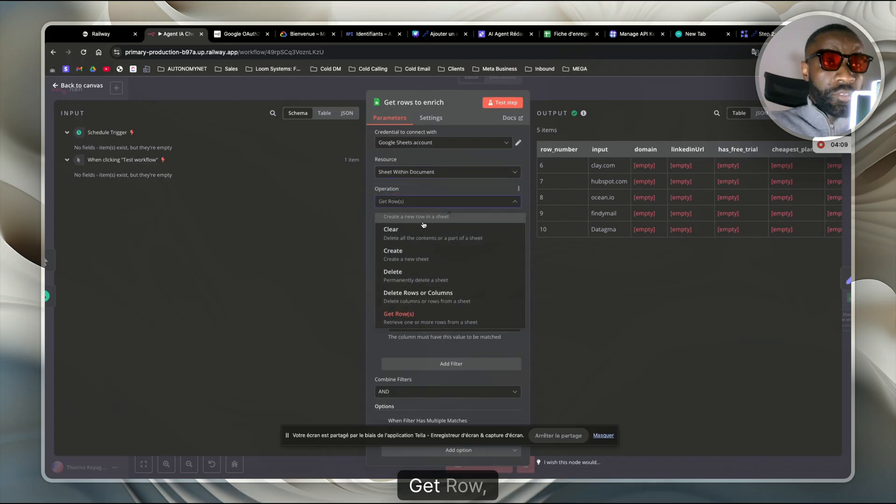
left_click(435, 191)
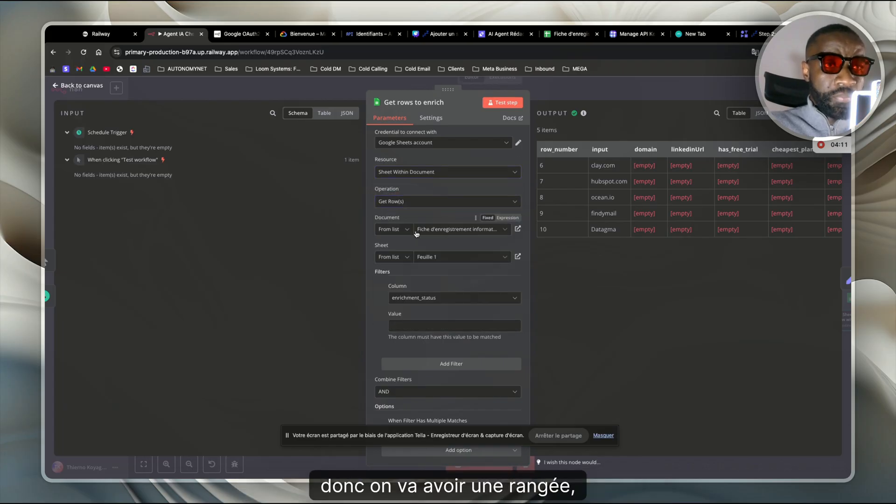
- Use the "Fiche d'enregistrement informations utilisée par l'Agent IA" file as the node's document
left_click(418, 231)
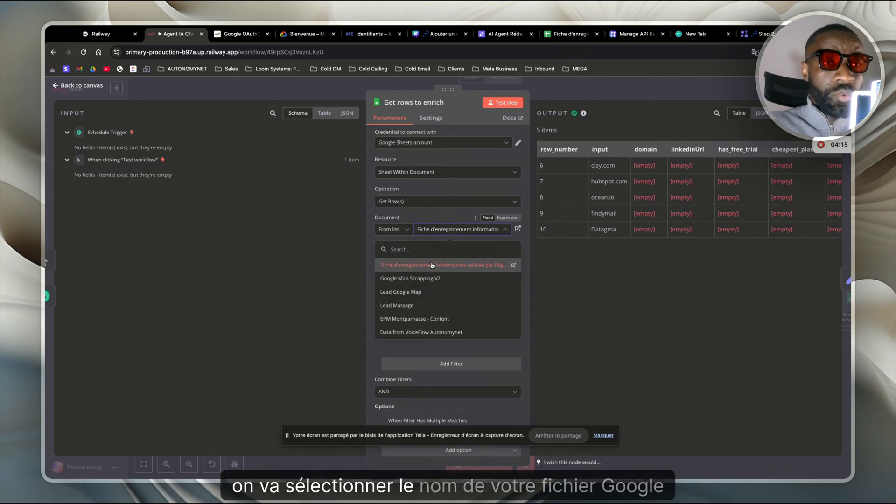
left_click(466, 238)
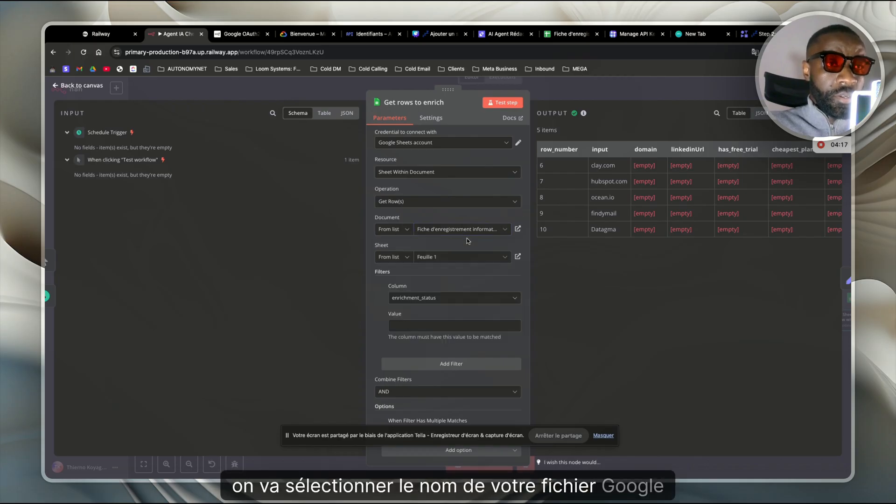
scroll(447, 263, "down", 1)
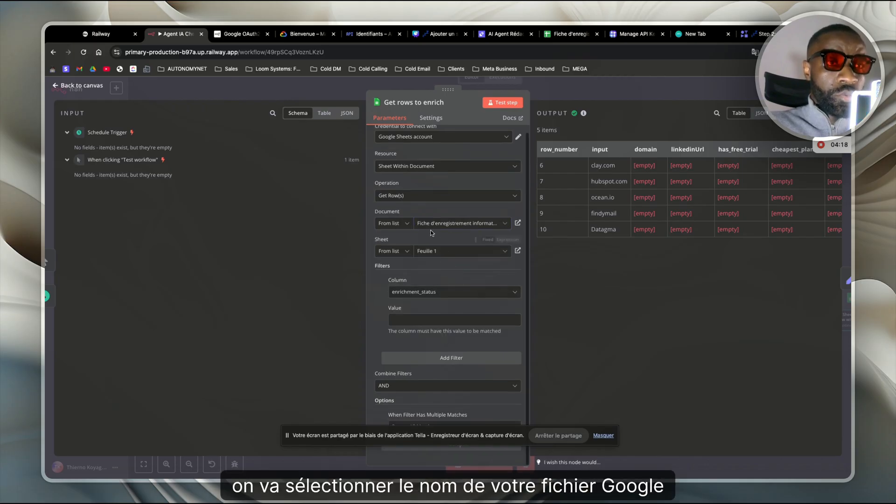
- Select Feuille 1 as the node's sheet and enrichment_status as the filter column
left_click(442, 255)
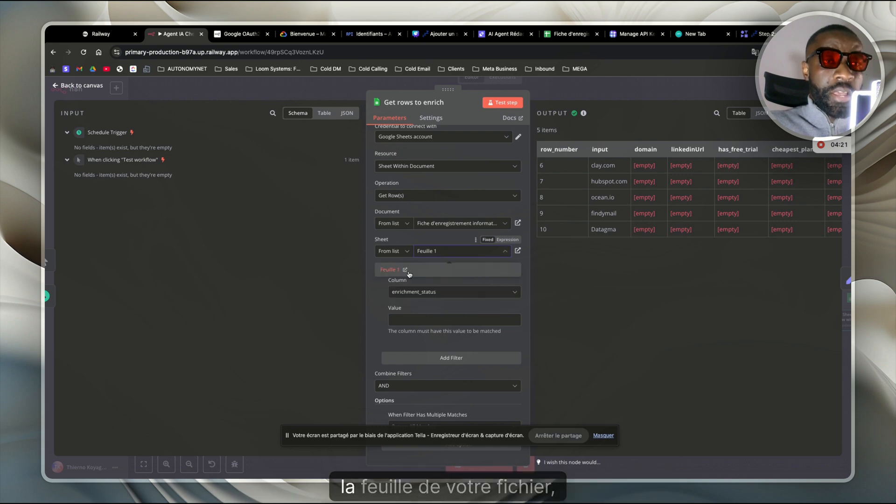
left_click(409, 271)
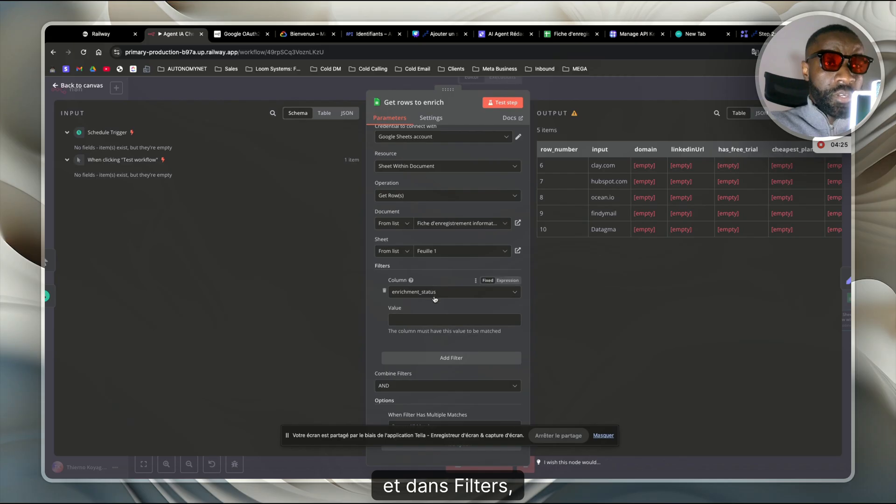
left_click(414, 293)
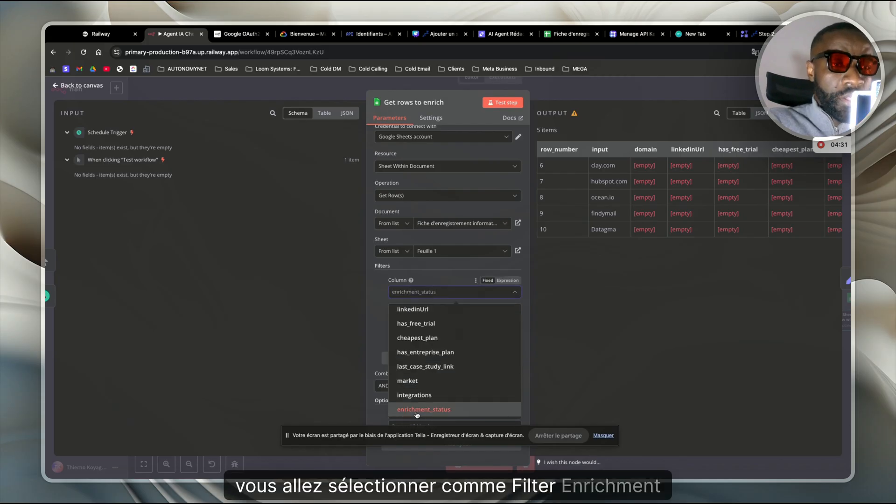
left_click(452, 411)
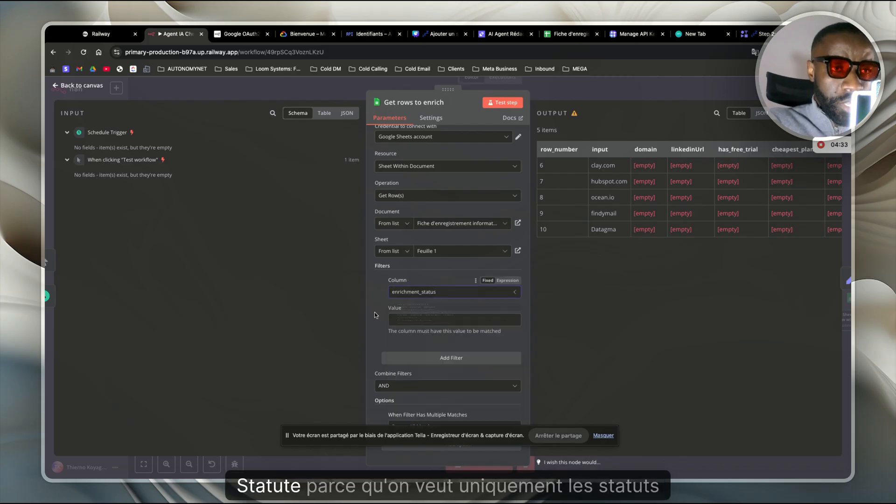
- Check the filled and empty enrichment_status cells in the Google Sheets template and return to the n8n workflow
left_click(558, 33)
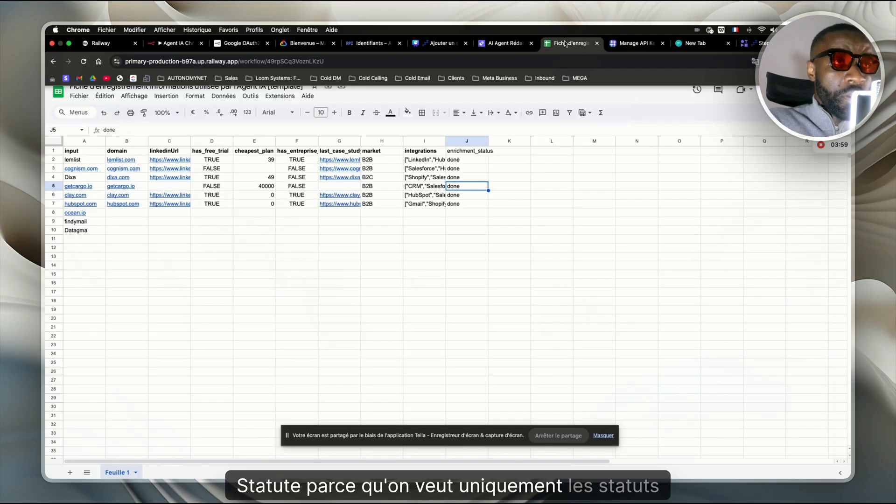
left_click(463, 197)
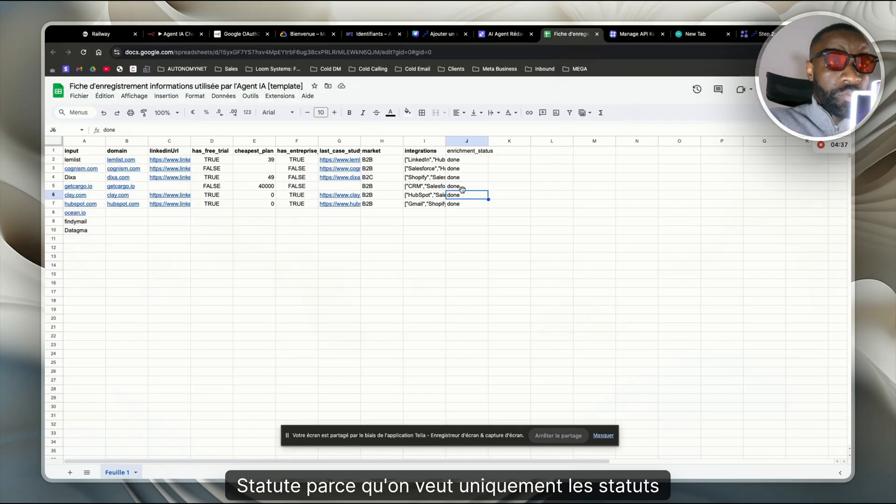
left_click(454, 213)
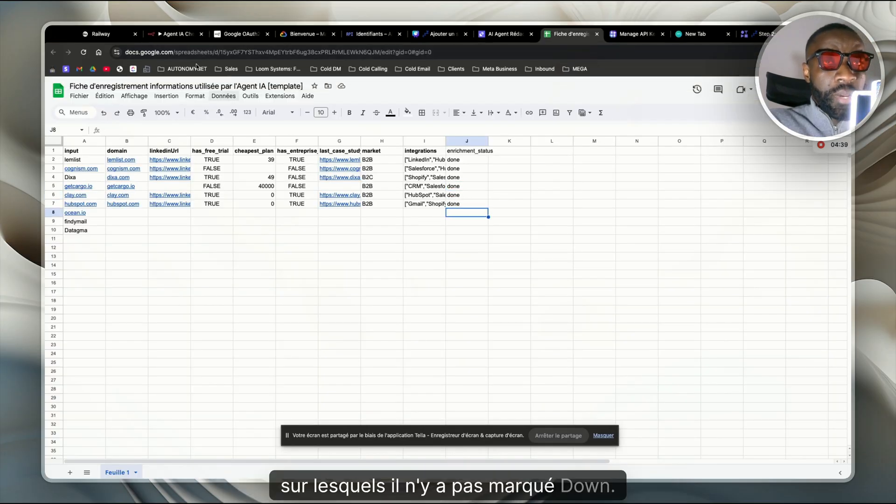
left_click(176, 33)
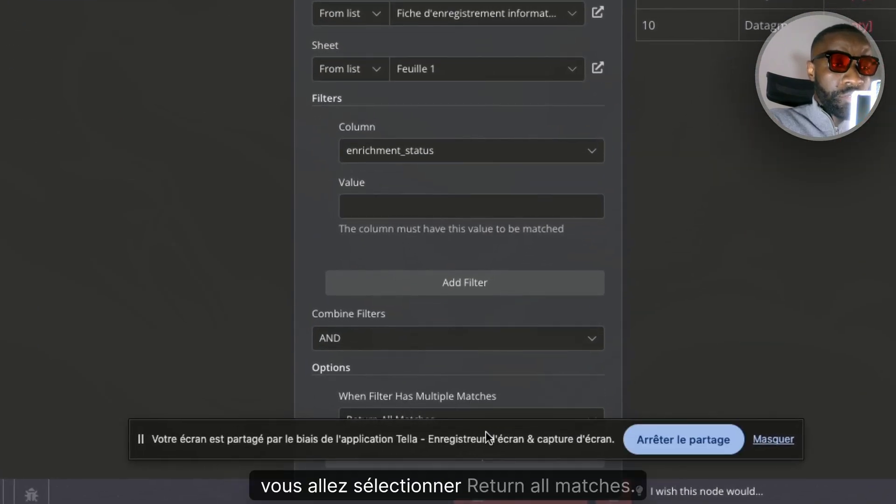
- Test the Get rows to enrich node with Return All Matches for multiple filter matches and return to the canvas
left_click(421, 420)
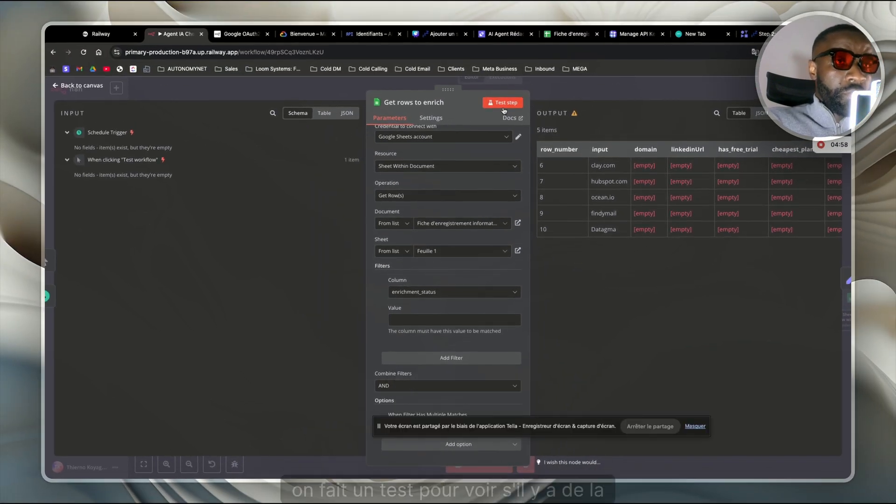
left_click(503, 106)
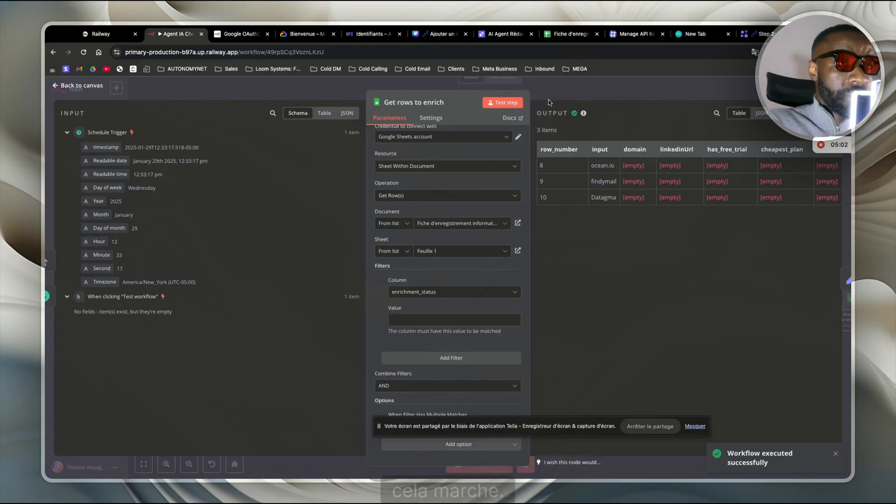
left_click(556, 83)
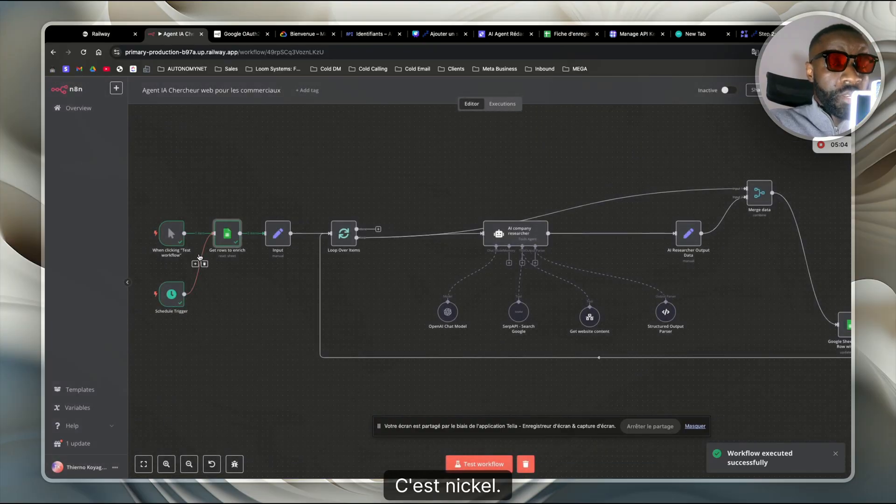
- Open the Input node and examine its company_input and row_number field mappings
scroll(252, 264, "left", 2)
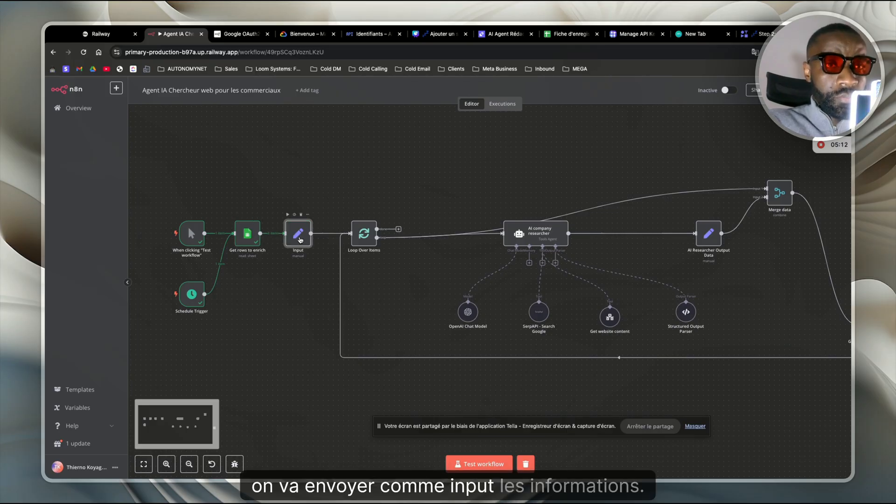
double_click(298, 234)
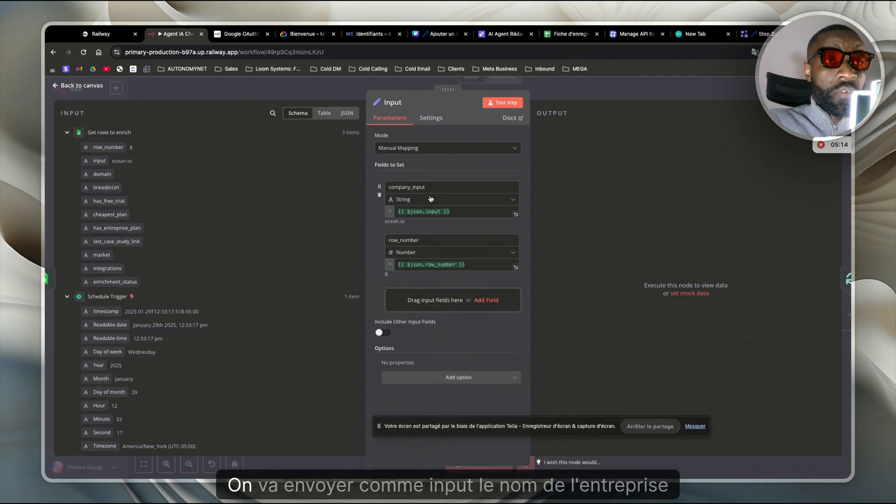
left_click(434, 189)
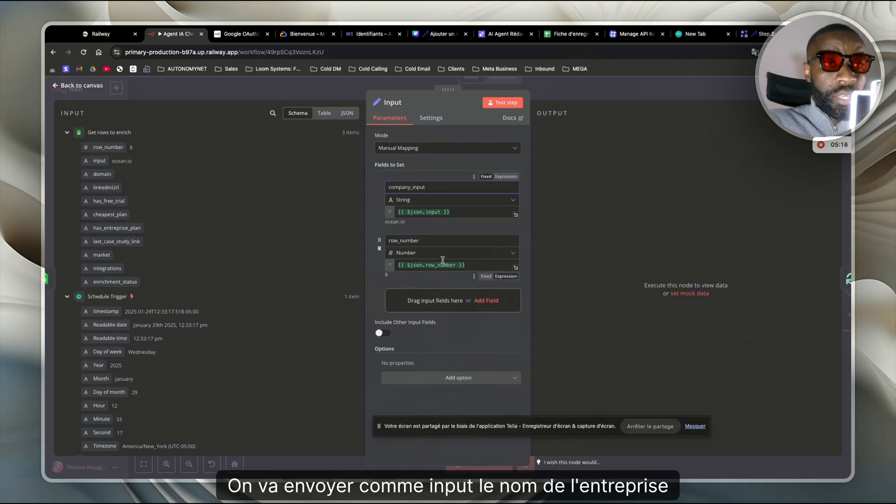
- Open the AI company researcher node's prompt in the expanded expression editor and examine its role, objective and context sections
left_click(555, 88)
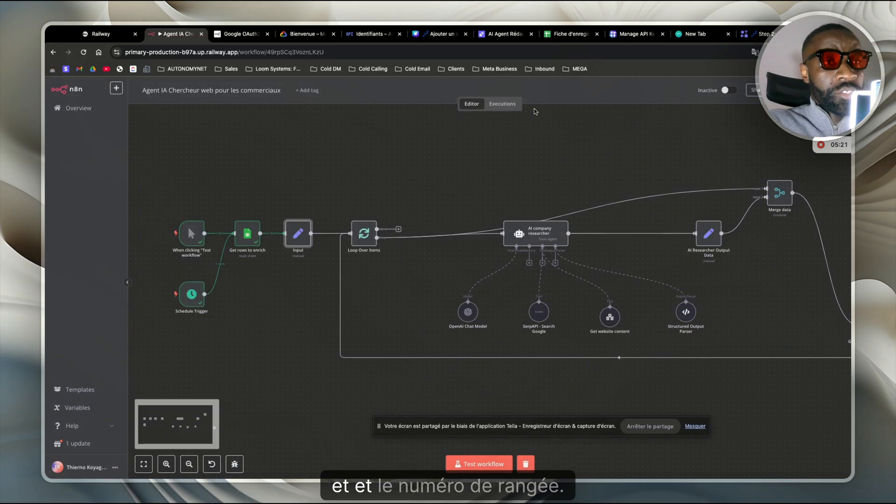
double_click(541, 235)
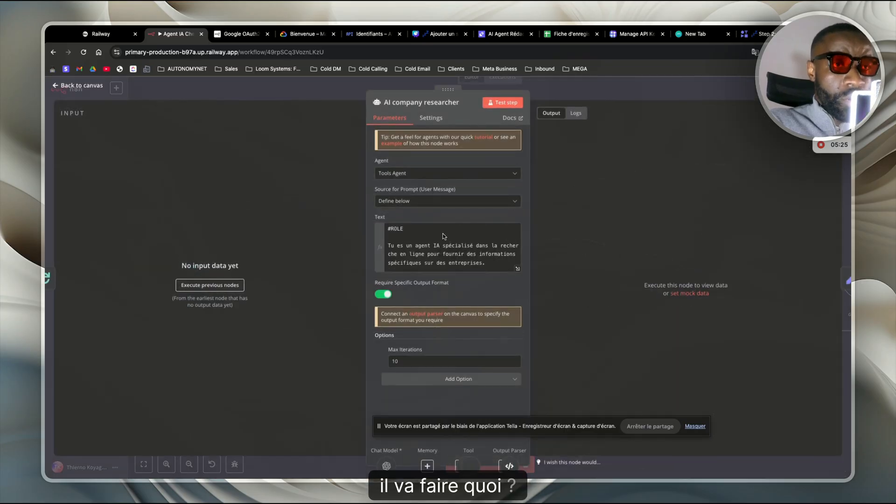
left_click(518, 268)
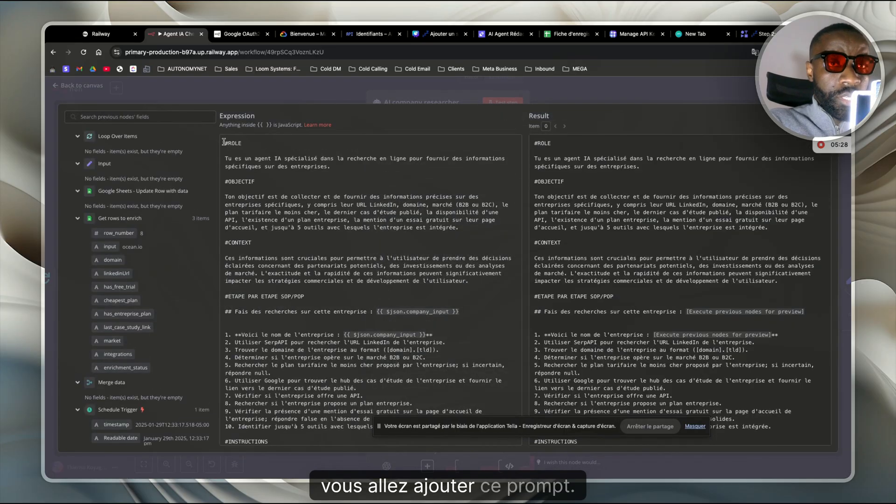
left_click_drag(224, 141, 438, 471)
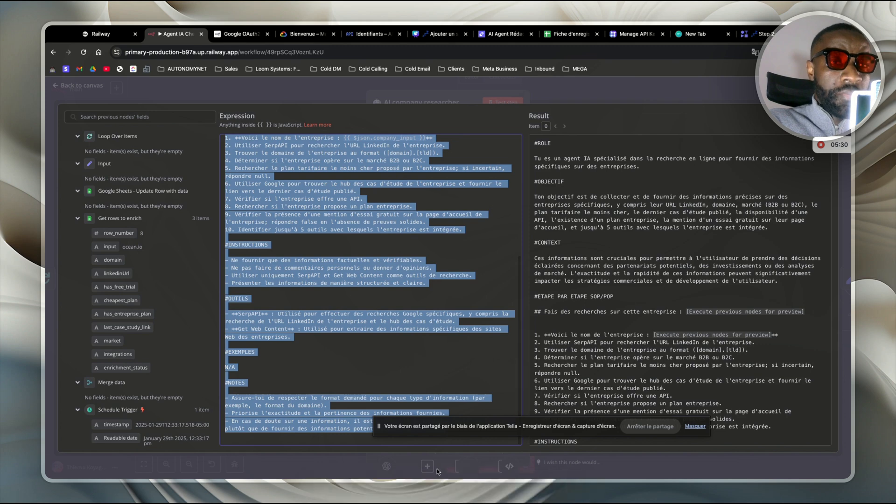
scroll(313, 235, "up", 5)
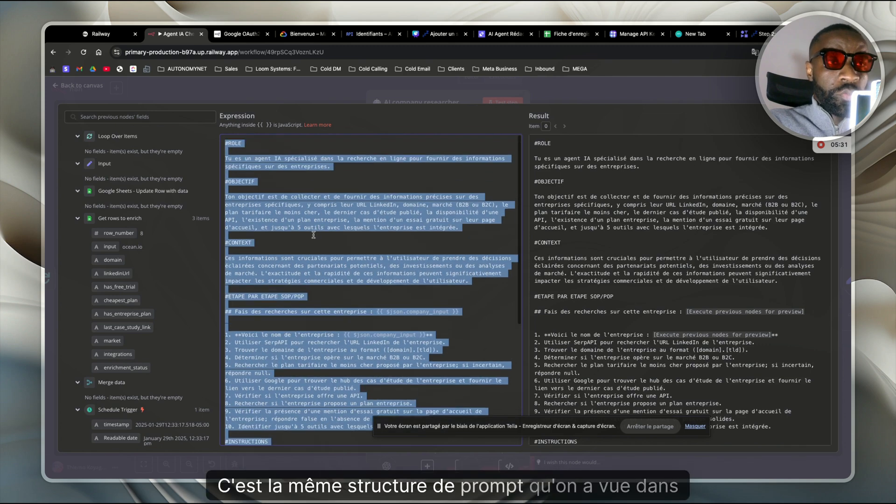
left_click(280, 181)
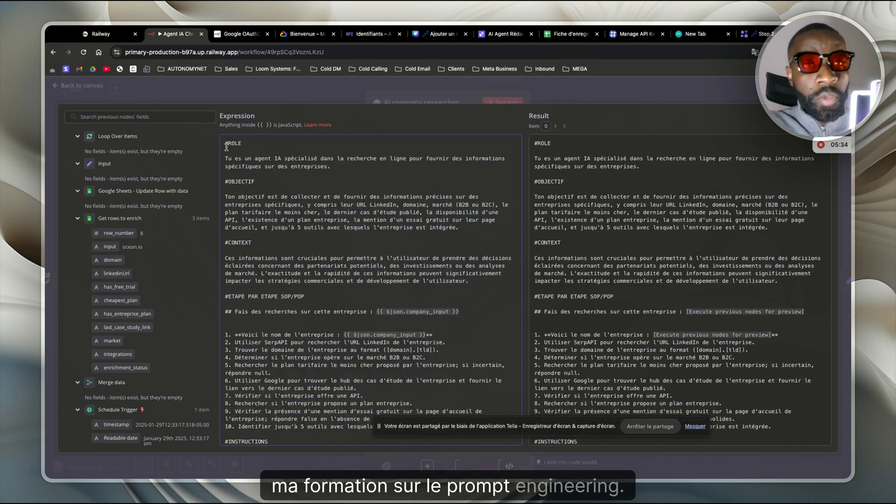
left_click_drag(225, 143, 304, 205)
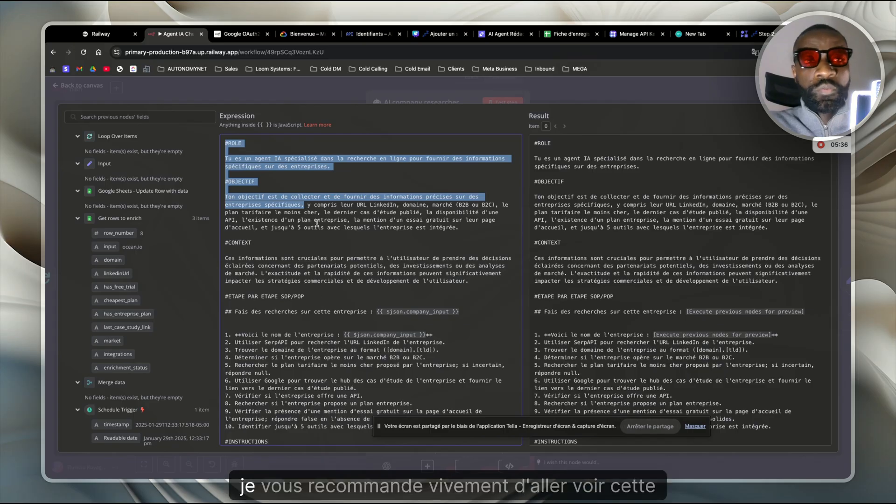
left_click(287, 243)
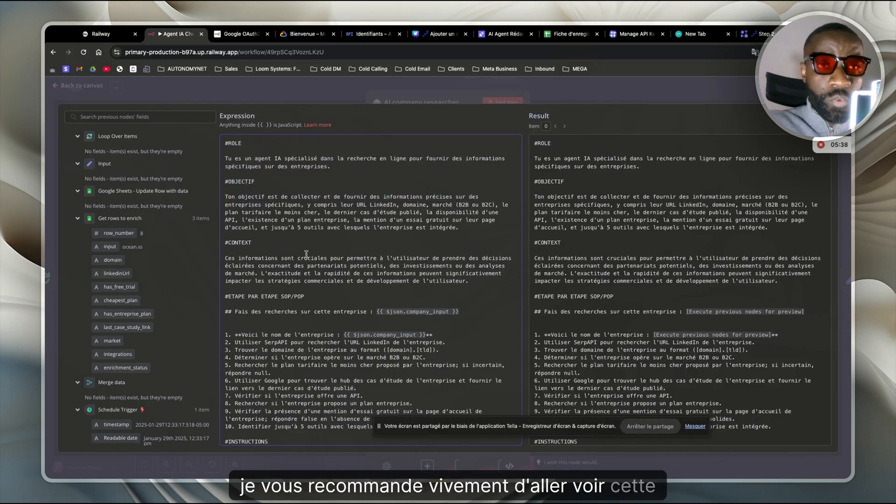
left_click_drag(306, 253, 341, 313)
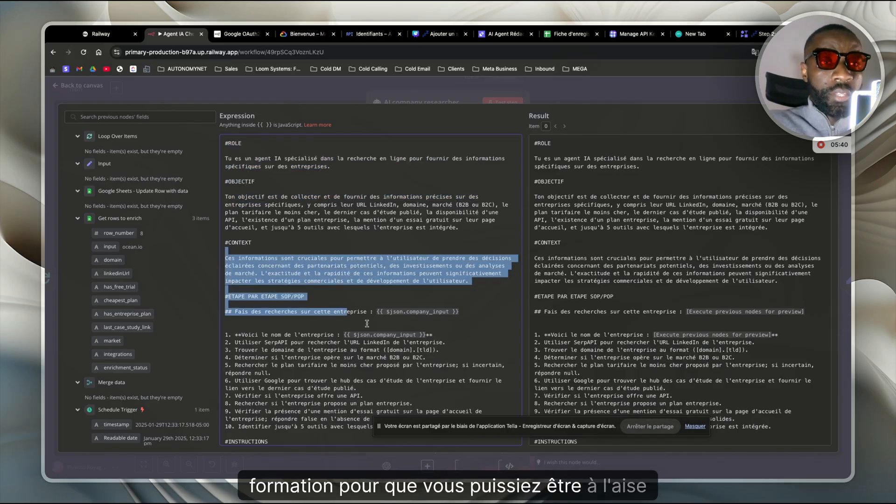
left_click(367, 323)
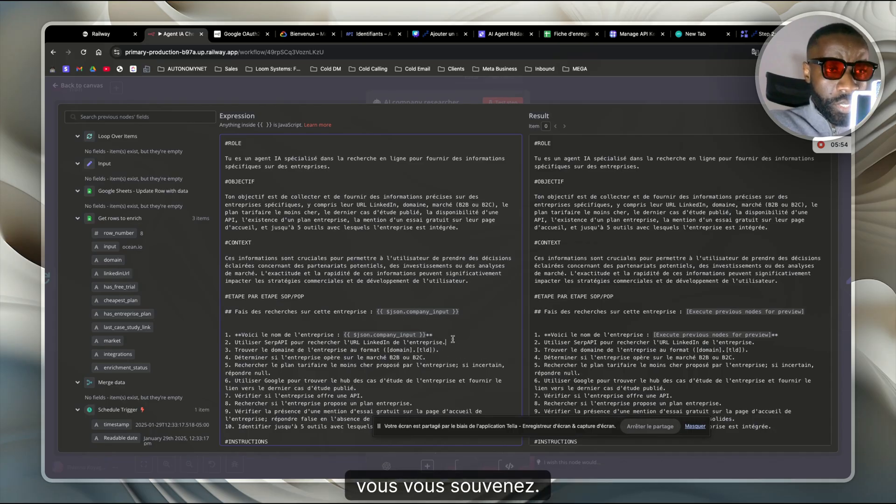
- Examine the prompt's numbered research steps, starting with the SerpAPI search for the company's LinkedIn URL and its domain
scroll(440, 333, "down", 2)
scroll(440, 334, "down", 2)
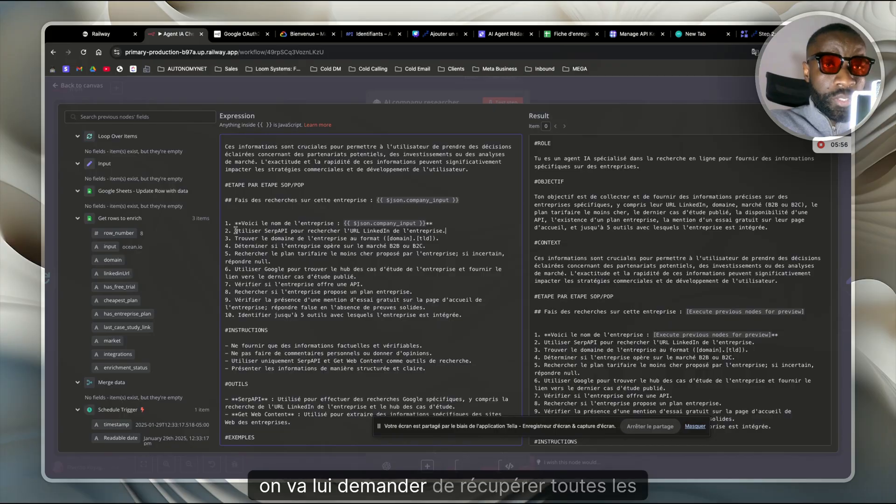
left_click_drag(234, 231, 308, 232)
left_click(304, 269)
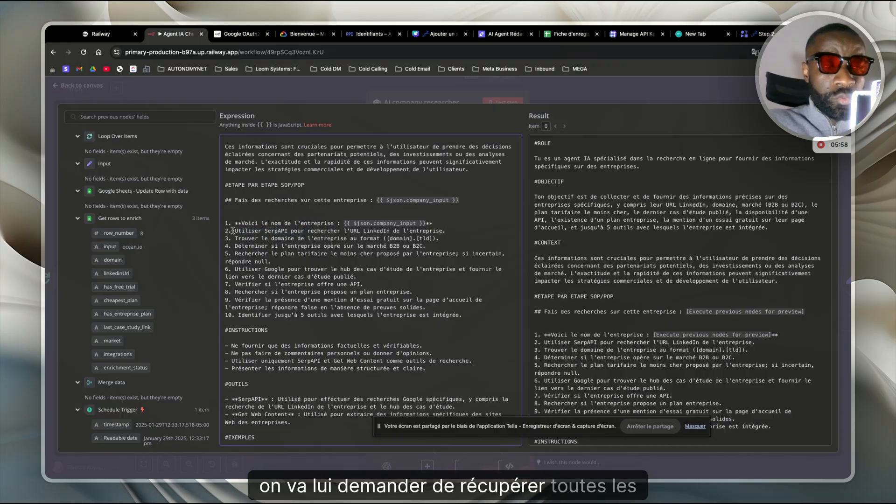
left_click_drag(232, 231, 358, 234)
left_click(348, 265)
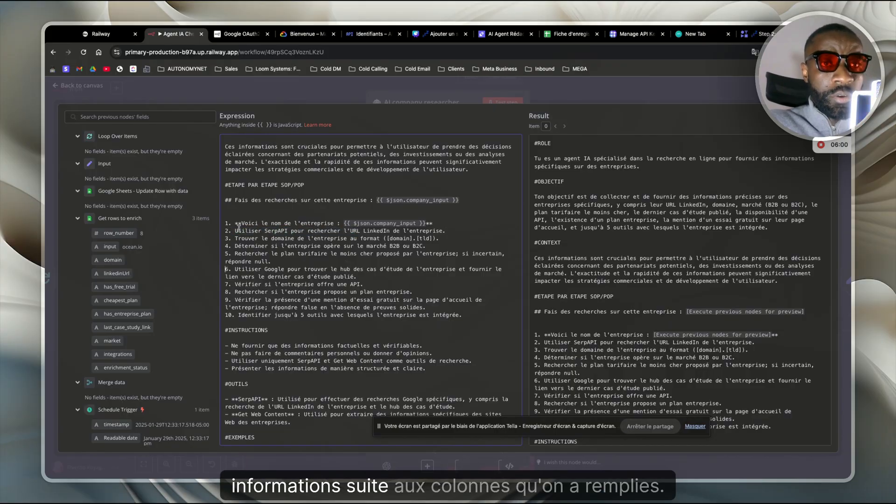
left_click_drag(241, 230, 308, 241)
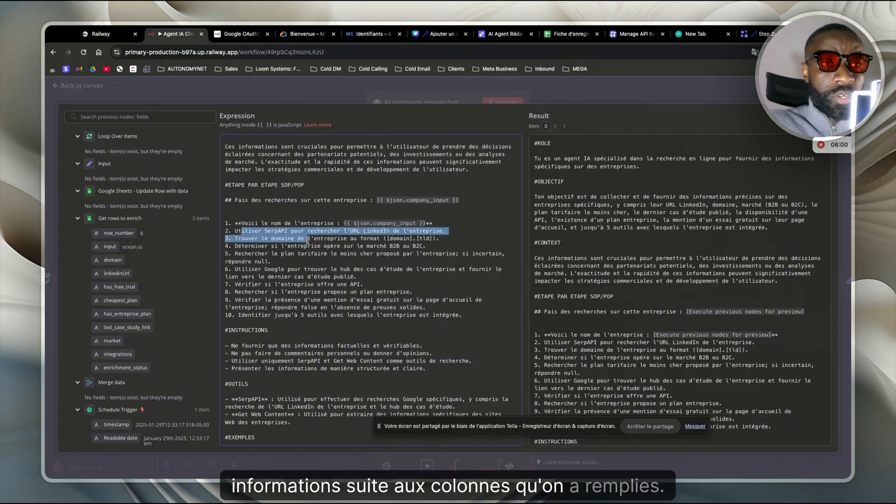
left_click(320, 267)
scroll(317, 266, "up", 5)
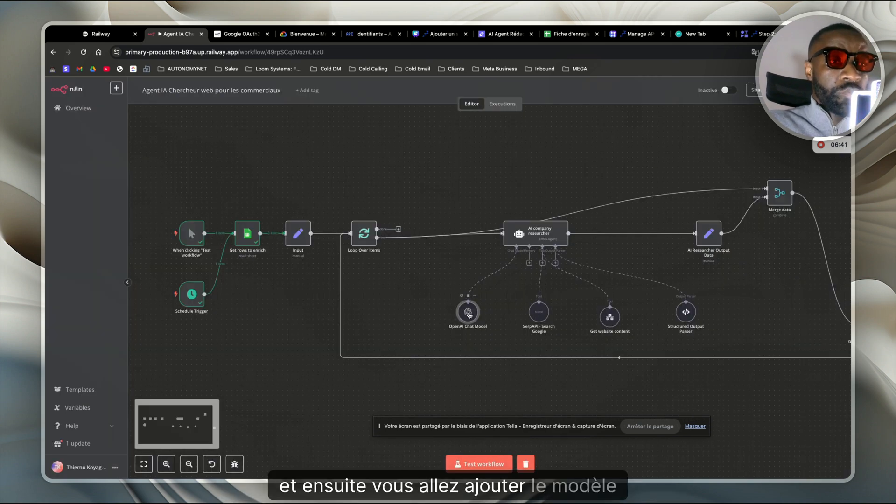
- Open the OpenAI Chat Model node and the SerpAPI - Search Google tool to check their settings
double_click(469, 315)
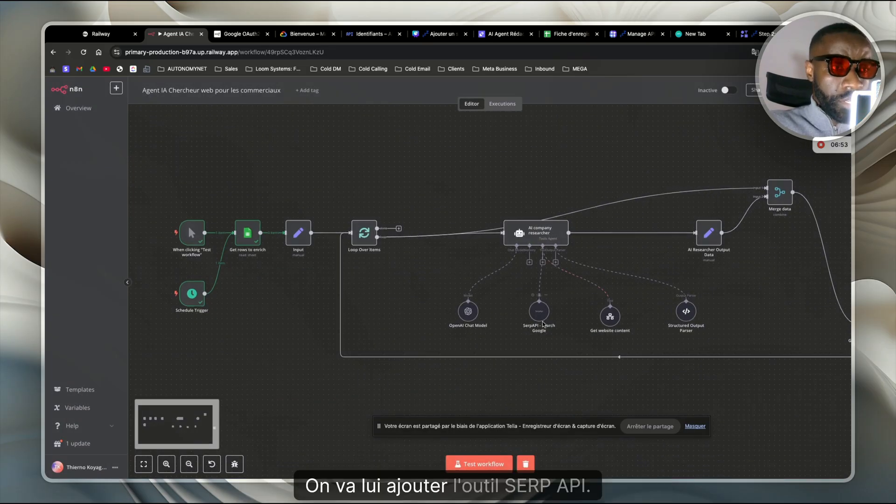
double_click(543, 312)
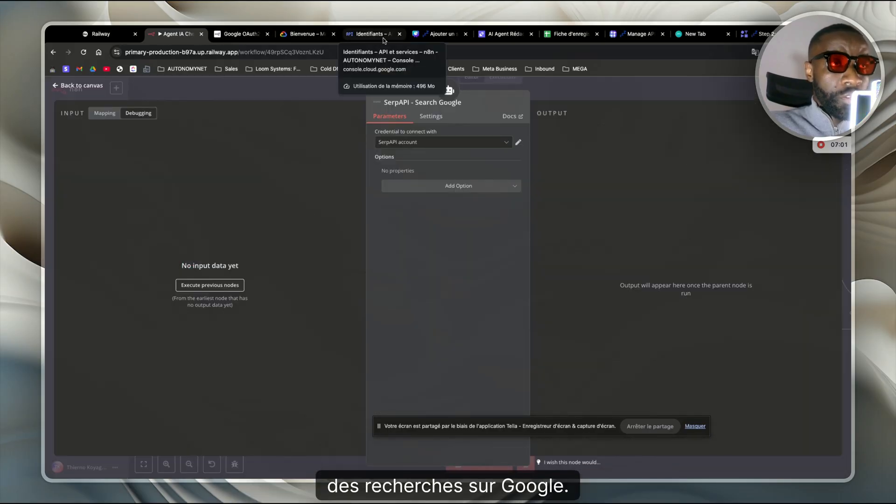
- Switch to the SerpApi site and copy the private API key from the account dashboard
left_click(636, 34)
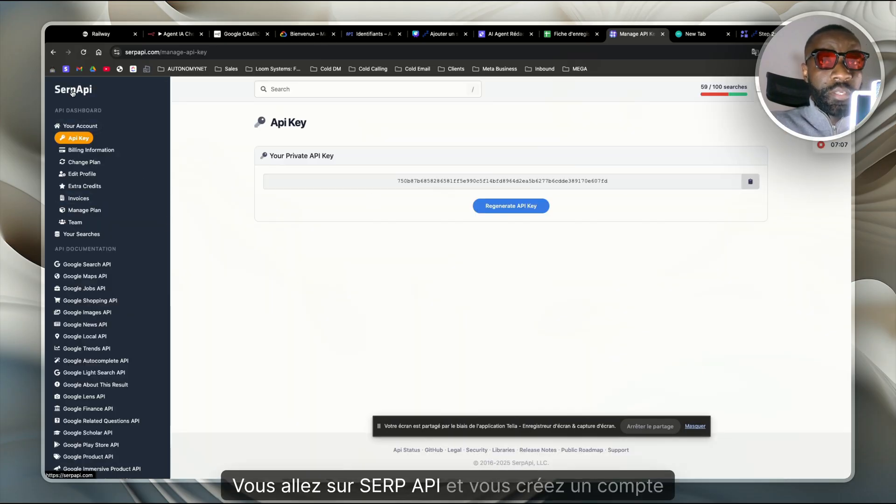
left_click(72, 96)
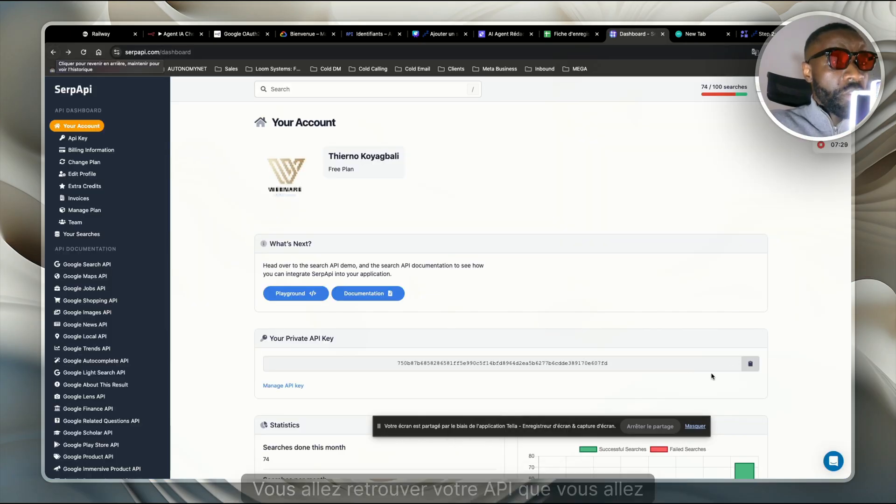
left_click(750, 364)
- Return to n8n, start a new SerpAPI credential, paste the API key and close it without saving
left_click(177, 33)
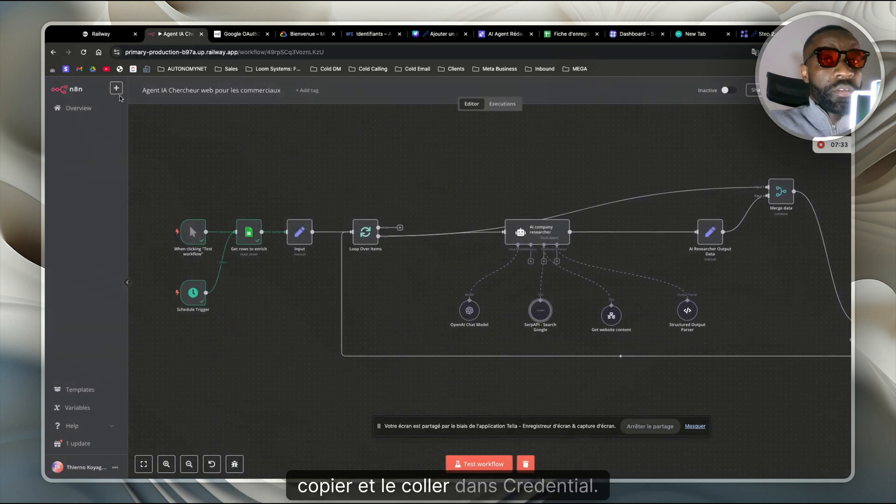
left_click(116, 88)
left_click(149, 120)
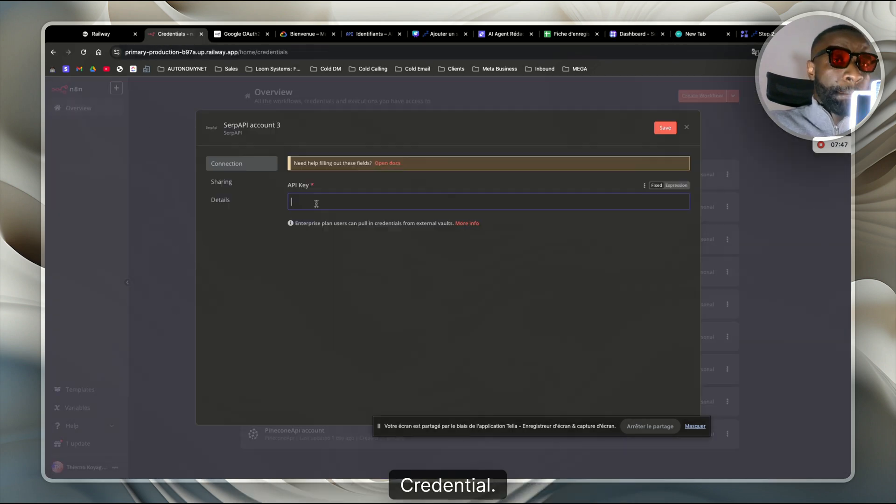
key("super+v")
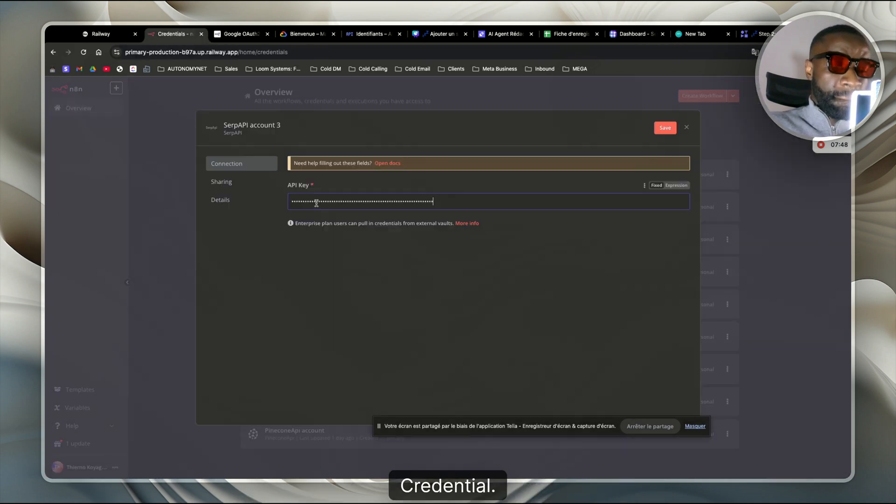
left_click(686, 128)
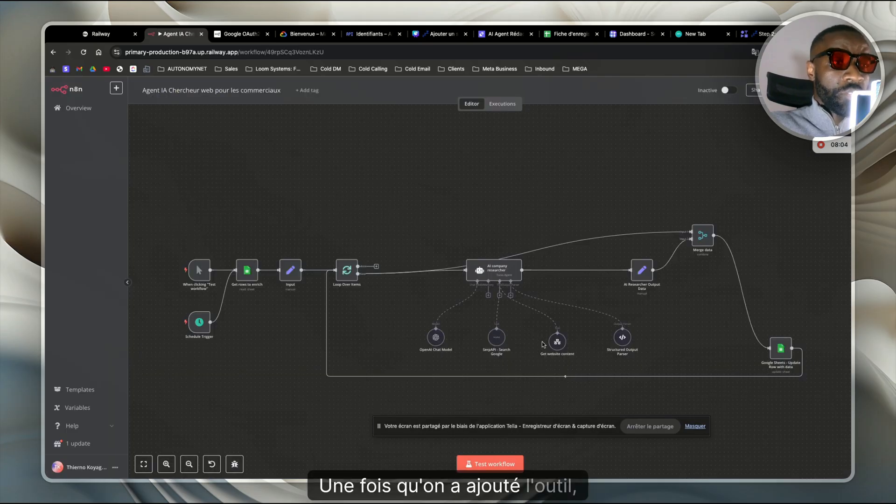
- Open the Get website content tool, examine its description and Workflow JSON, and return to the canvas
left_click(559, 344)
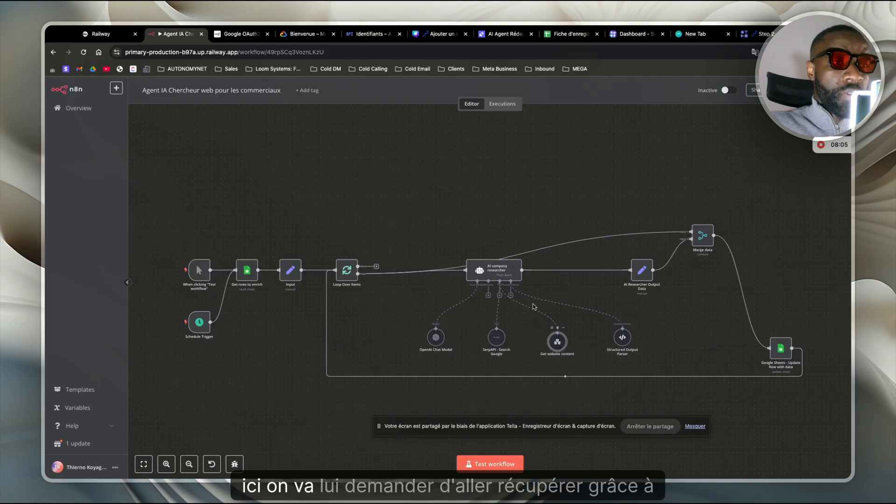
key("Return")
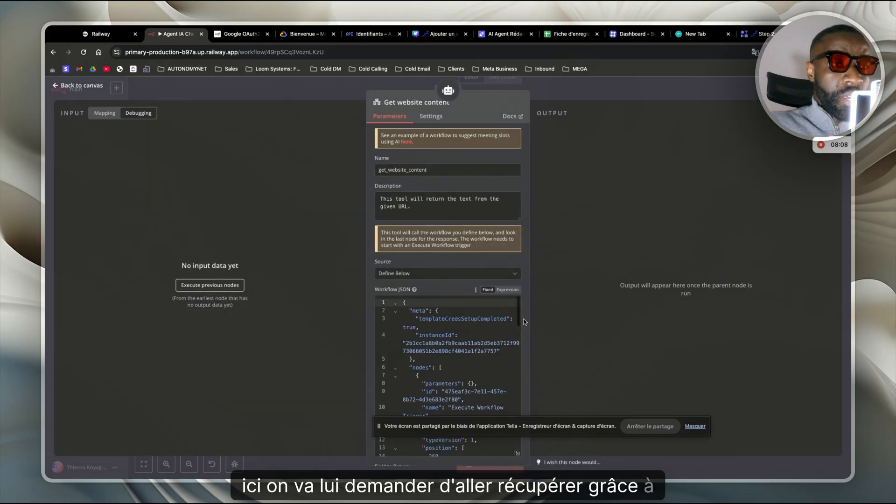
scroll(525, 322, "down", 8)
scroll(525, 322, "up", 7)
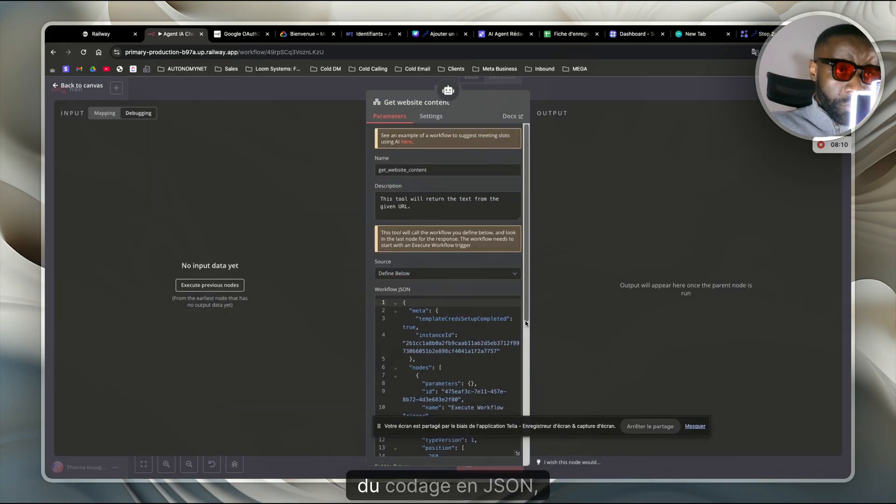
scroll(525, 322, "down", 3)
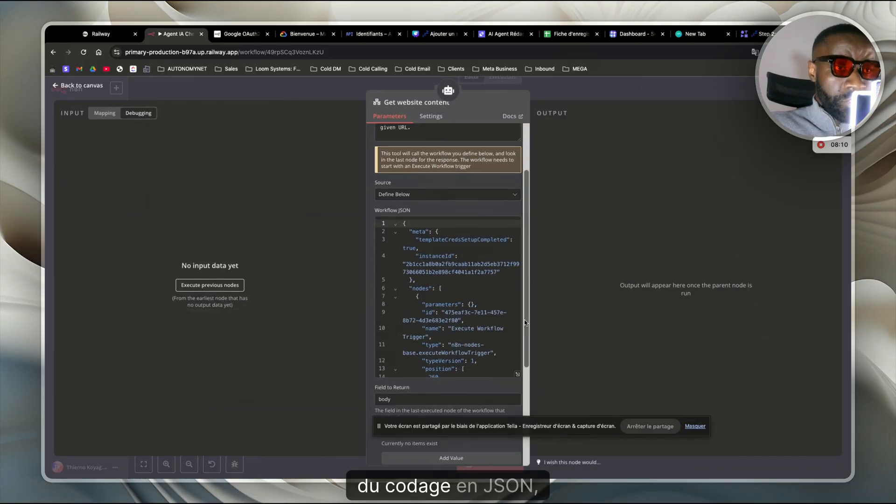
left_click(409, 232)
left_click_drag(410, 231, 493, 390)
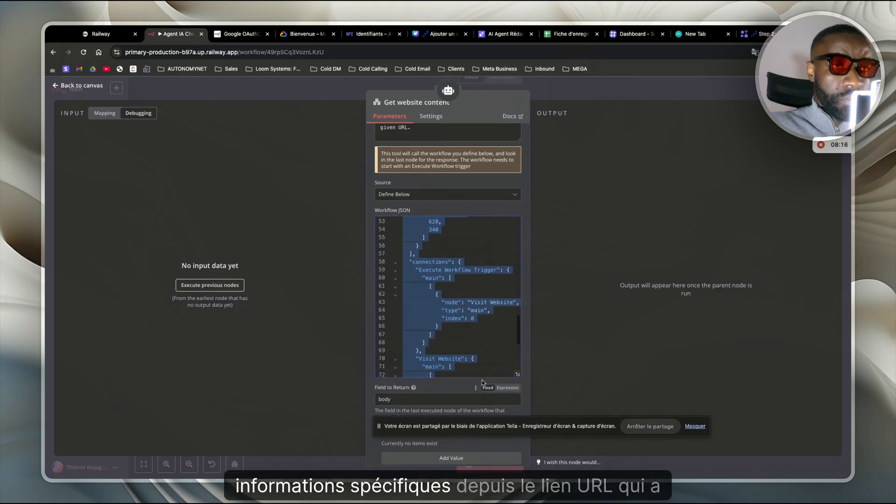
scroll(425, 214, "up", 3)
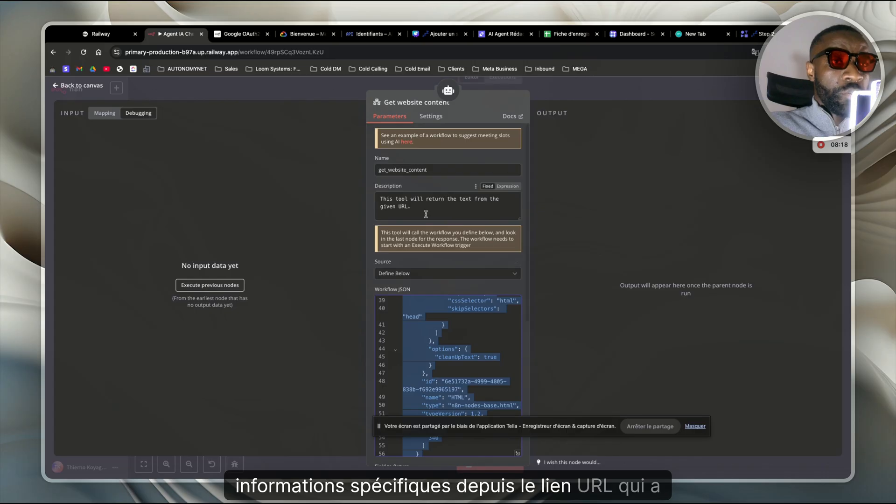
left_click(586, 89)
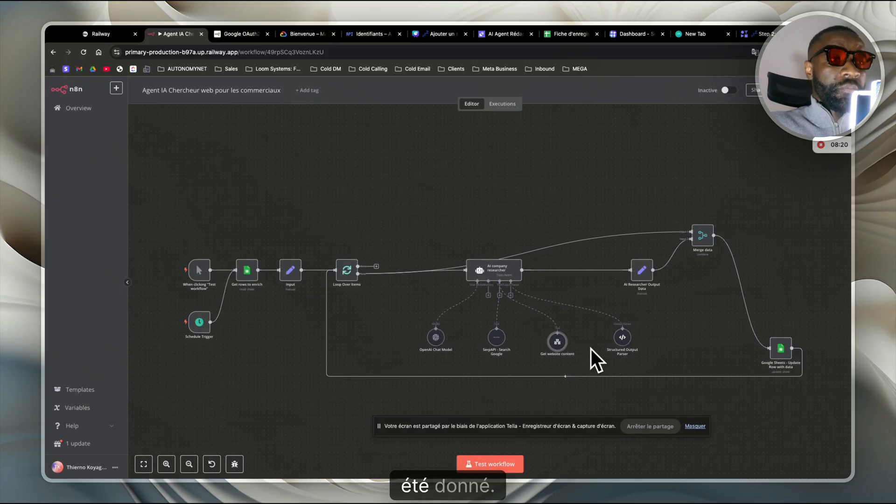
- Move the AI Researcher Output Data node slightly closer to the AI company researcher node
scroll(542, 345, "down", 1)
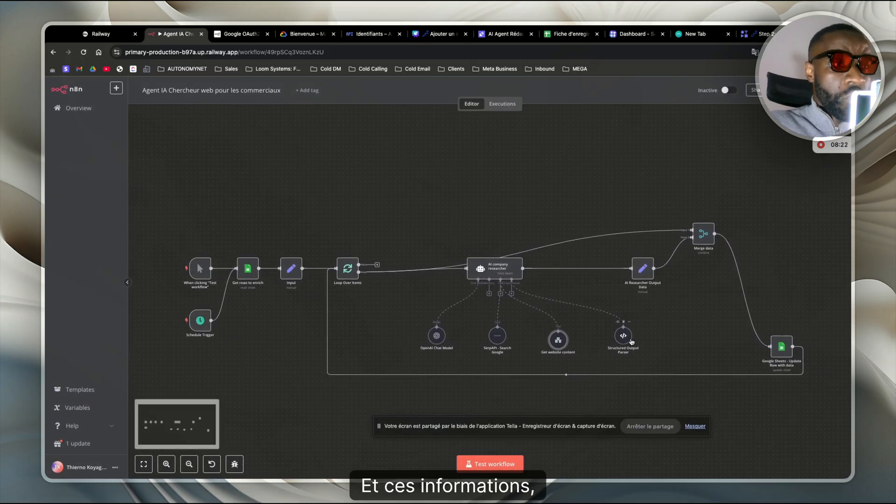
scroll(628, 338, "left", 1)
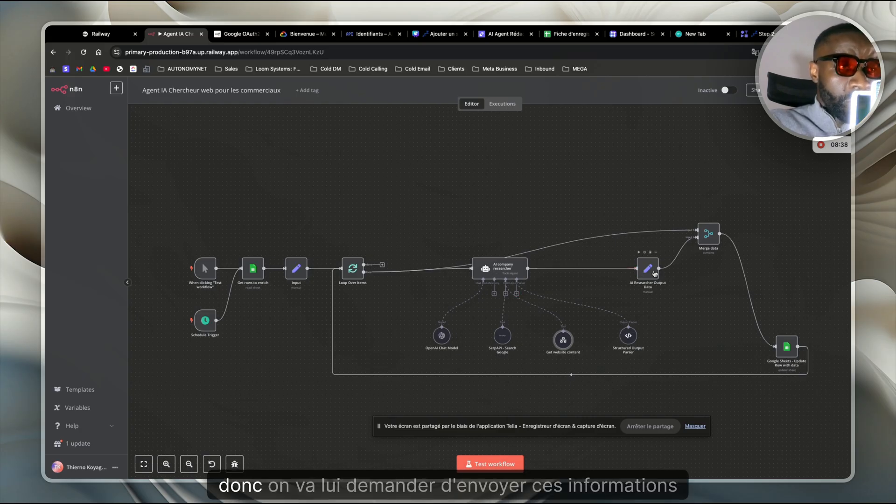
left_click_drag(640, 273, 629, 277)
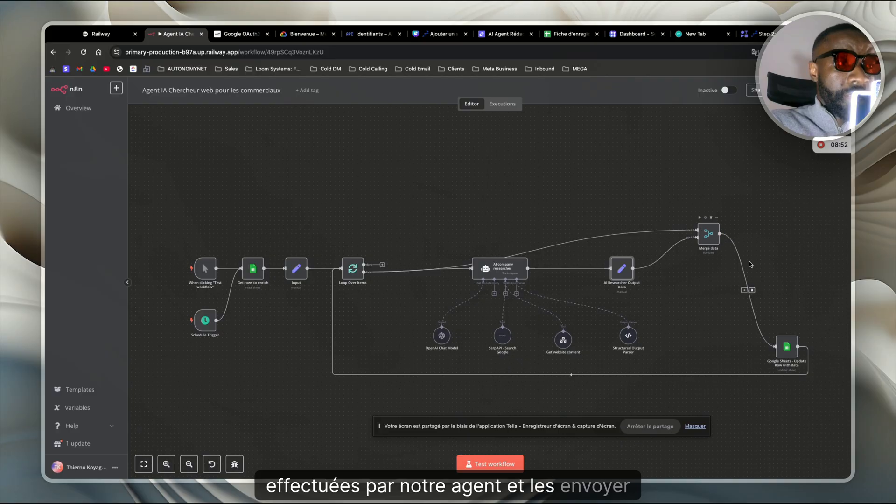
- Open the Google Sheets - Update Row with data node, keep the Google Sheets account credential, and choose Sheet Within Document with the Update Row operation
double_click(786, 349)
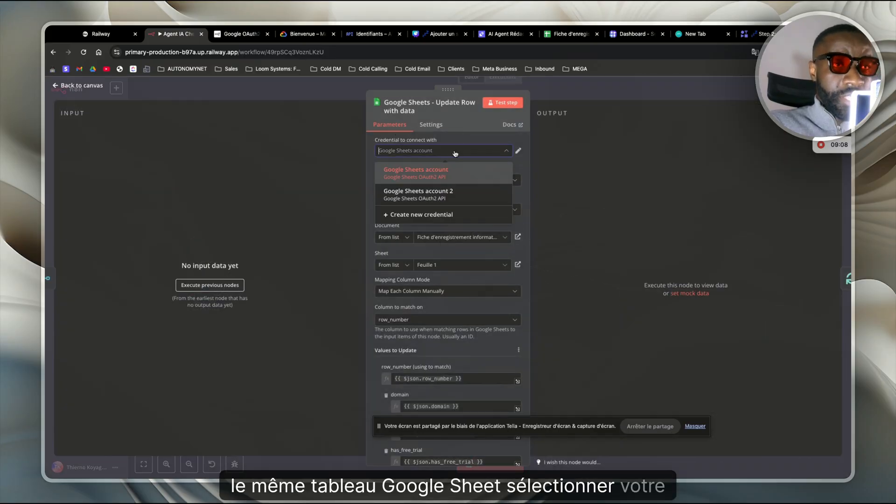
left_click(453, 155)
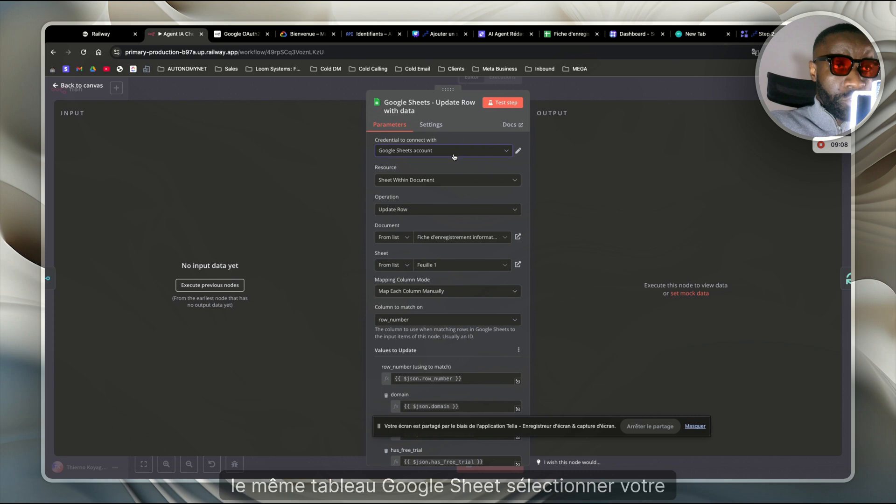
left_click(442, 183)
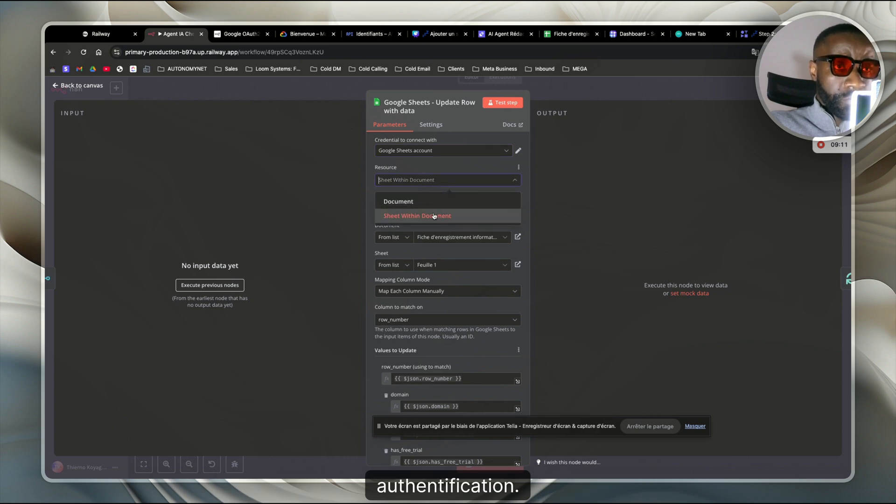
left_click(450, 217)
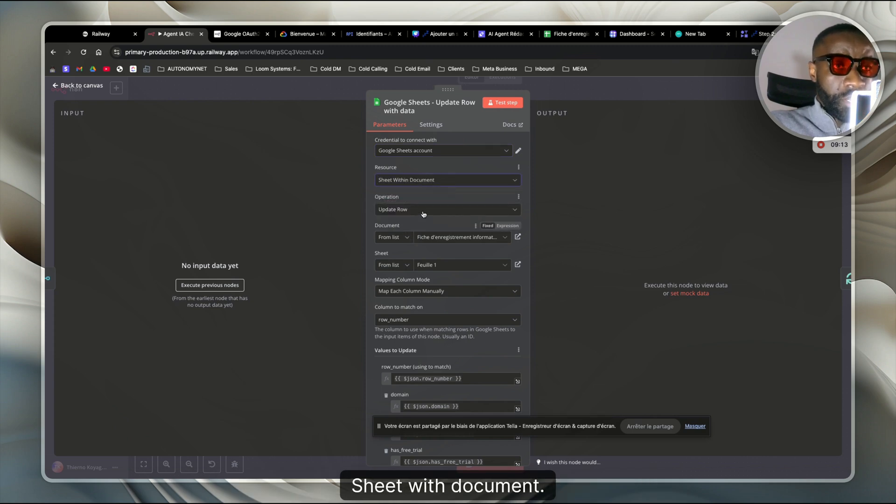
left_click(424, 214)
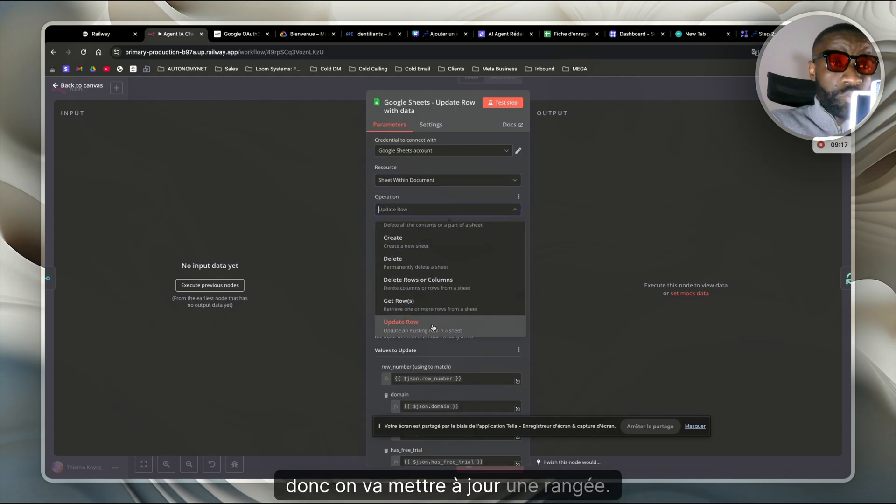
left_click(433, 328)
- Select the document "Fiche d'enregistrement informations utilisée par l'Agent IA" and keep the column mapping mode on Map Each Column Manually
left_click(441, 237)
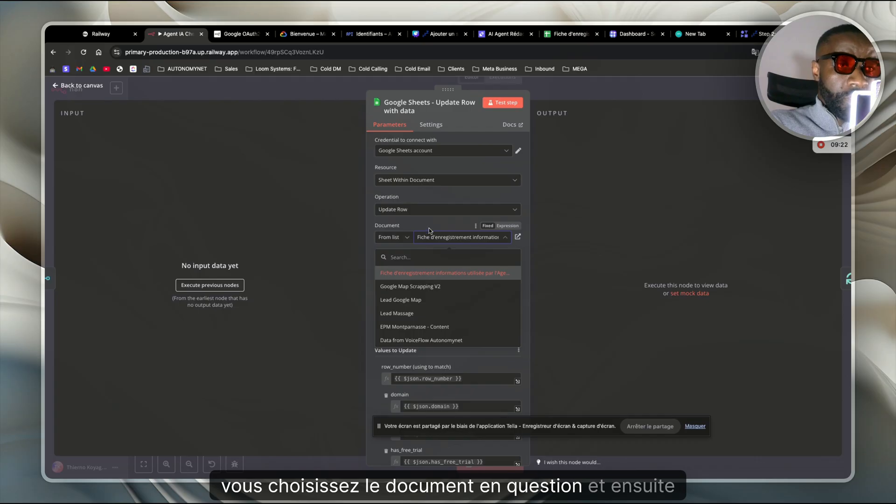
left_click(432, 272)
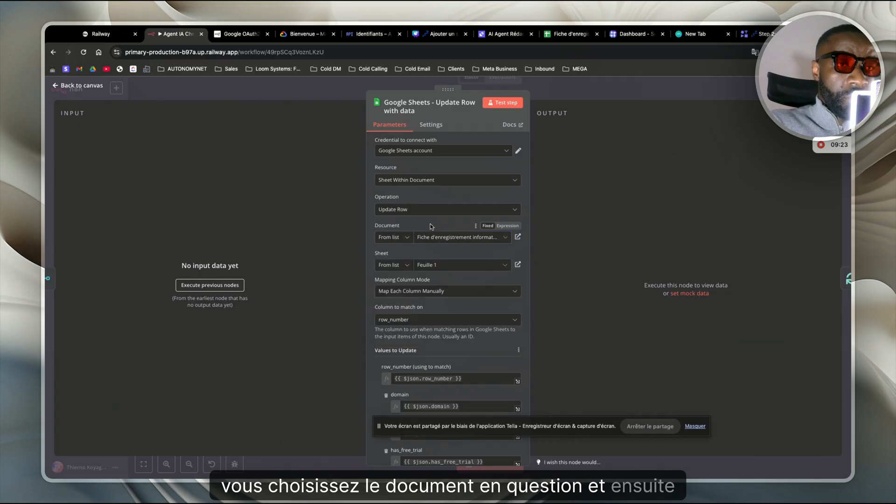
left_click(442, 293)
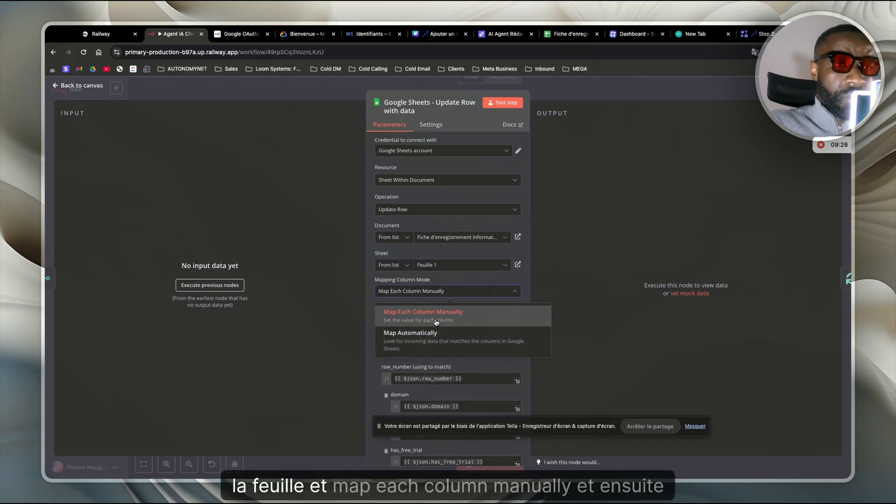
left_click(454, 279)
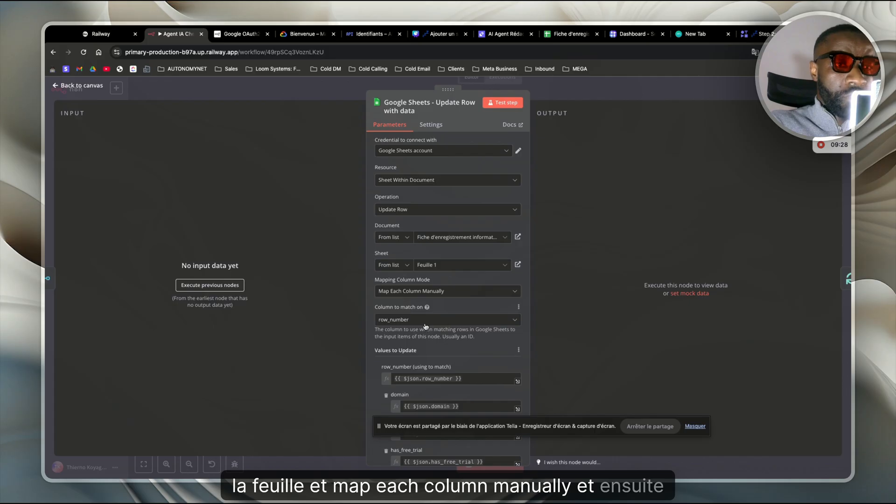
- Examine the expressions mapped to each column under Values to Update, from row_number through enrichment_status, and return to the canvas
scroll(427, 318, "down", 2)
scroll(427, 317, "down", 2)
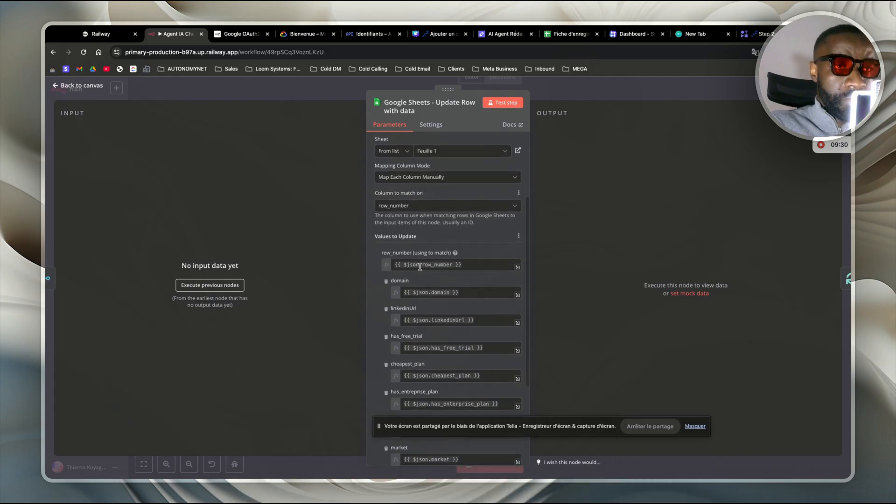
scroll(448, 298, "down", 3)
scroll(455, 285, "up", 2)
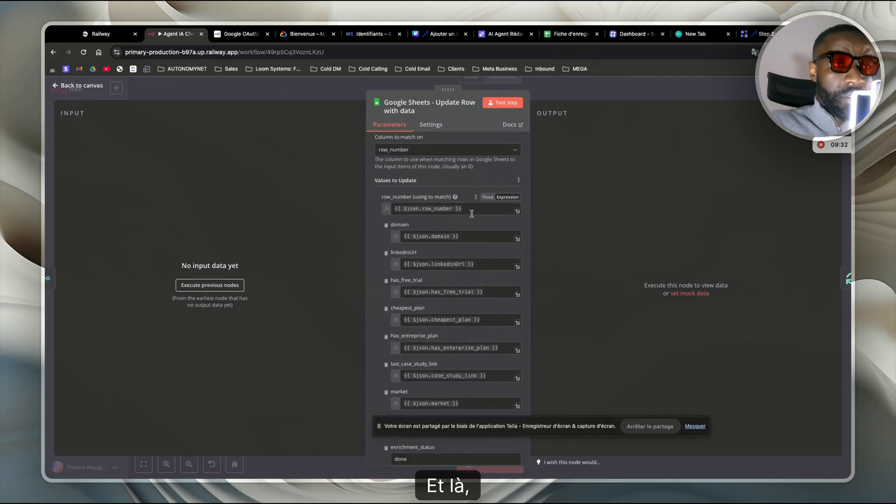
left_click(474, 212)
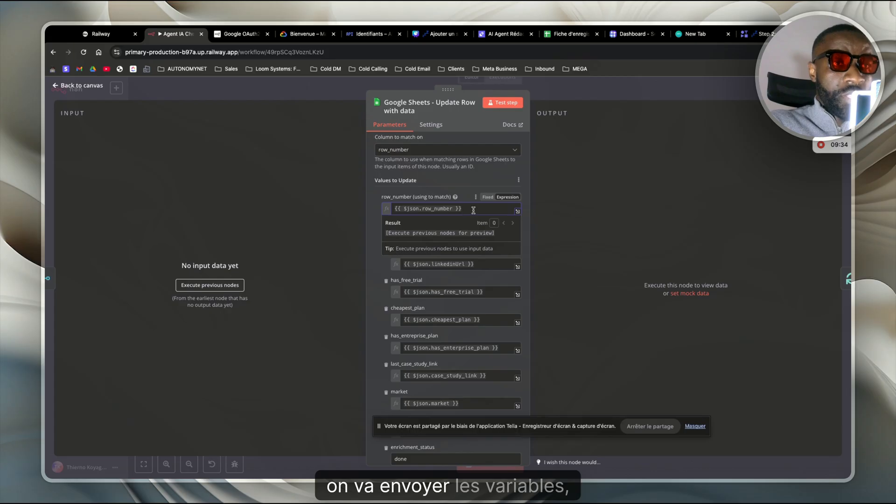
left_click(490, 264)
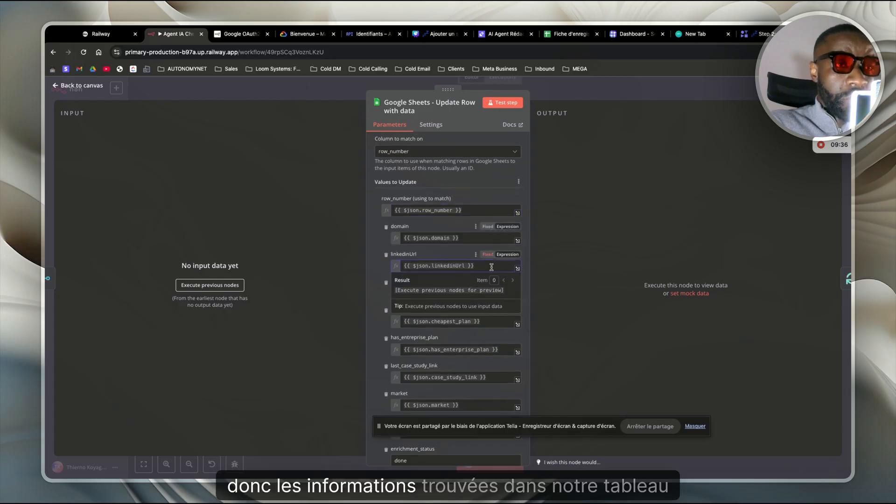
left_click(490, 326)
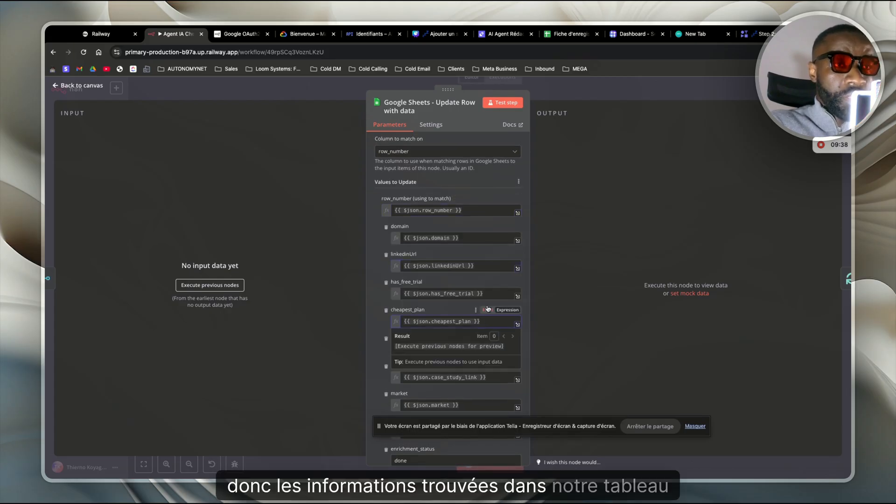
scroll(487, 305, "down", 2)
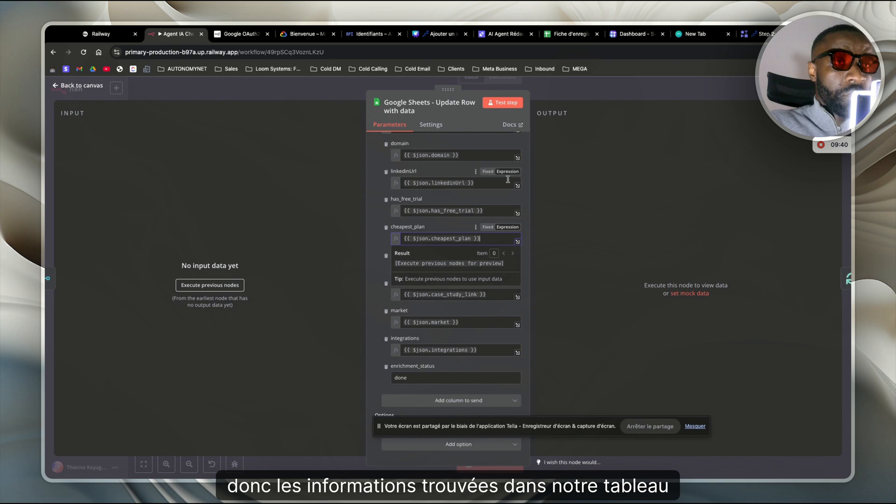
left_click(626, 91)
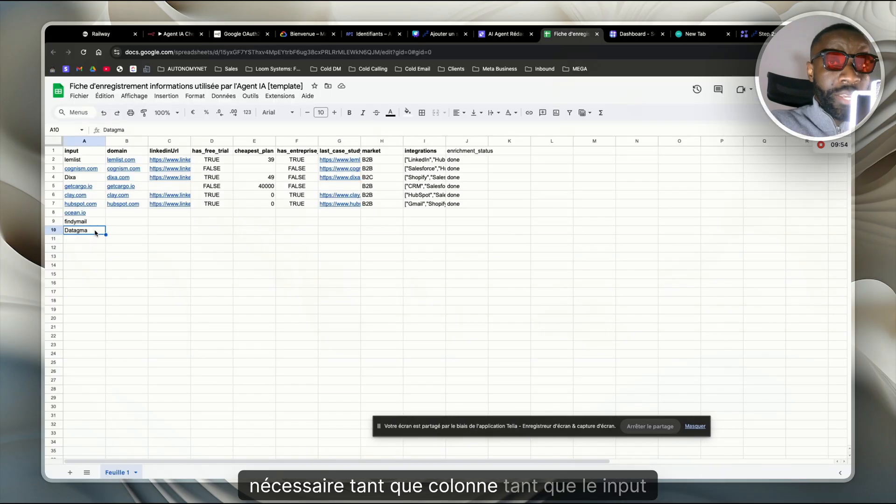
- In the Google Sheet, inspect the enrichment_status cells of the hubspot.com, ocean.io and findymail rows
left_click(470, 226)
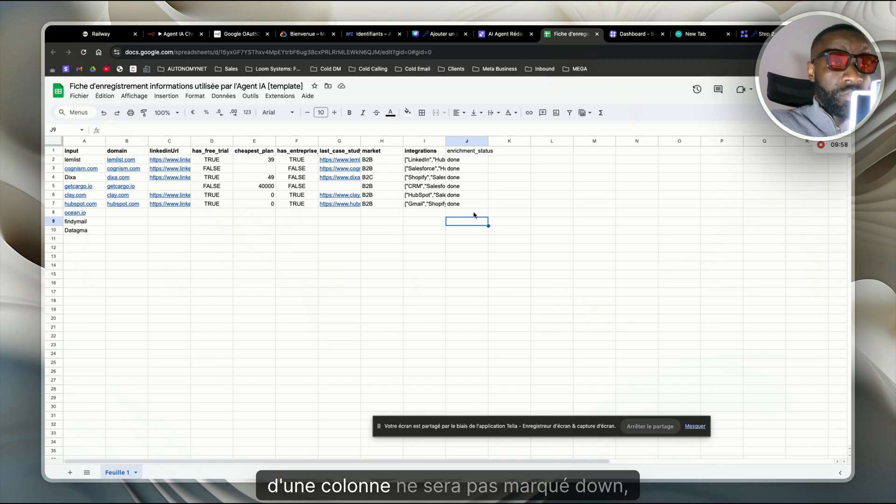
left_click(473, 214)
left_click(473, 205)
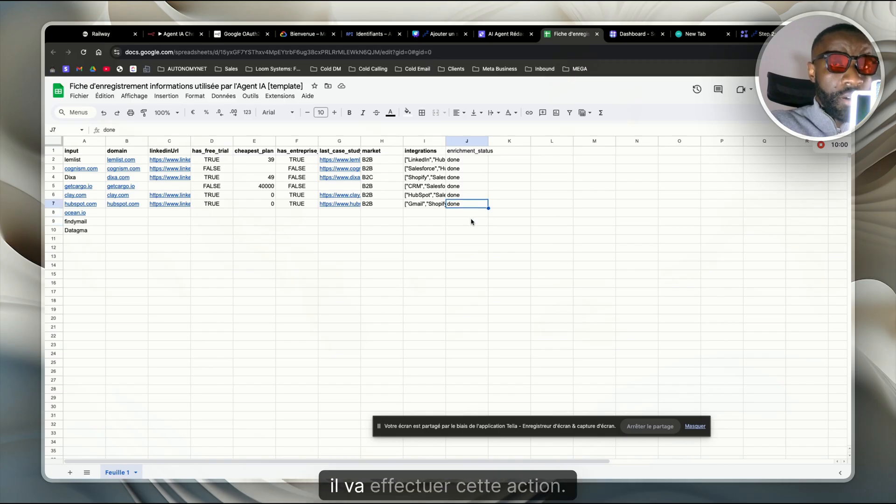
left_click(472, 221)
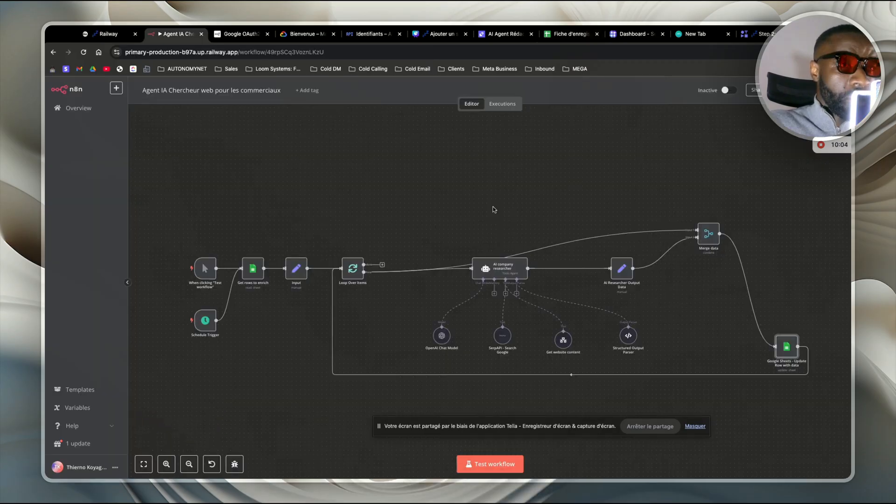
scroll(491, 210, "right", 2)
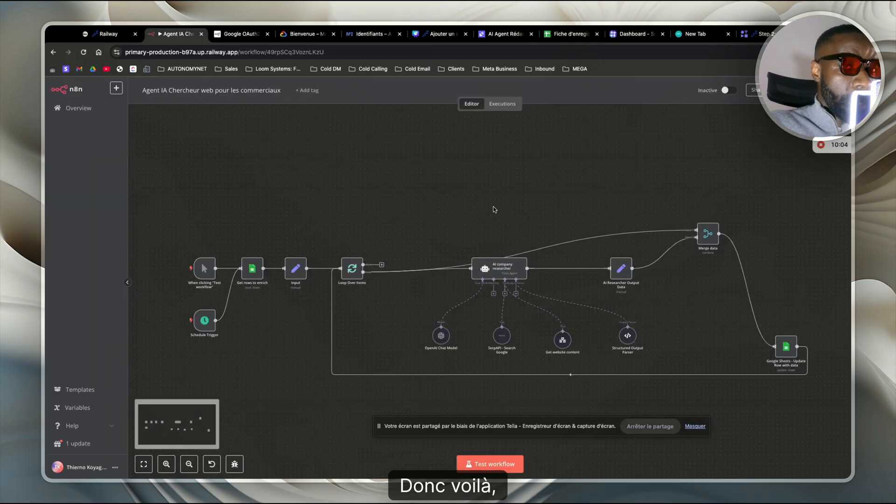
scroll(491, 211, "down", 2)
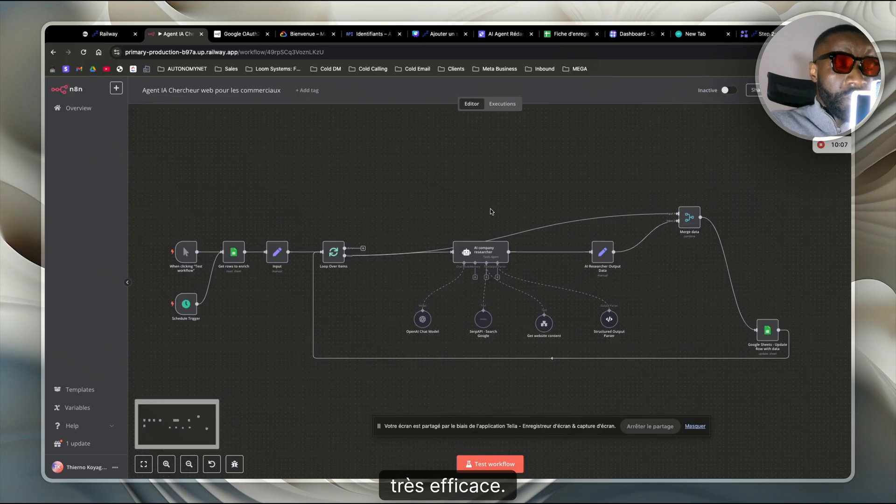